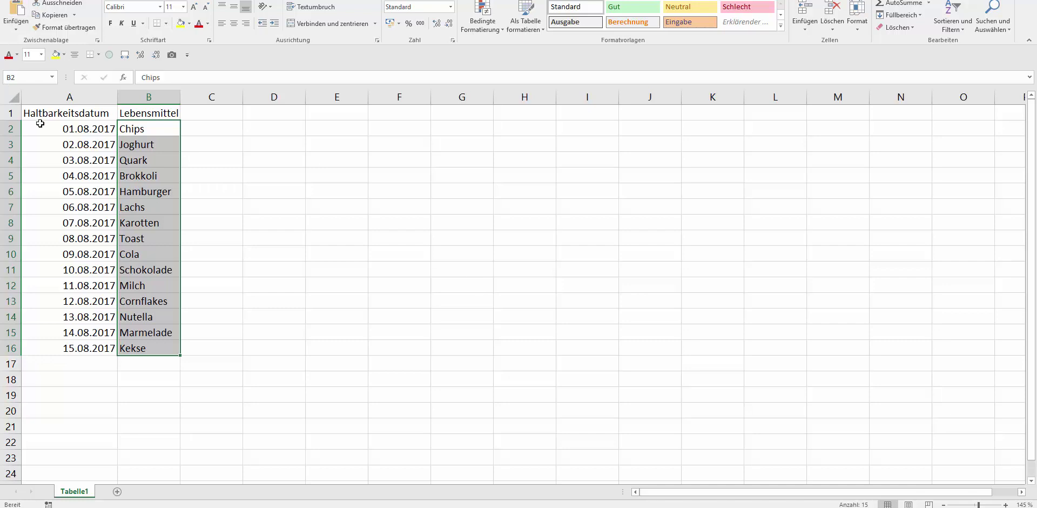
Preview the date-based highlight rule's period list, then cancel it without applying anything
{"action": "left_click", "coordinate": [253, 159]}
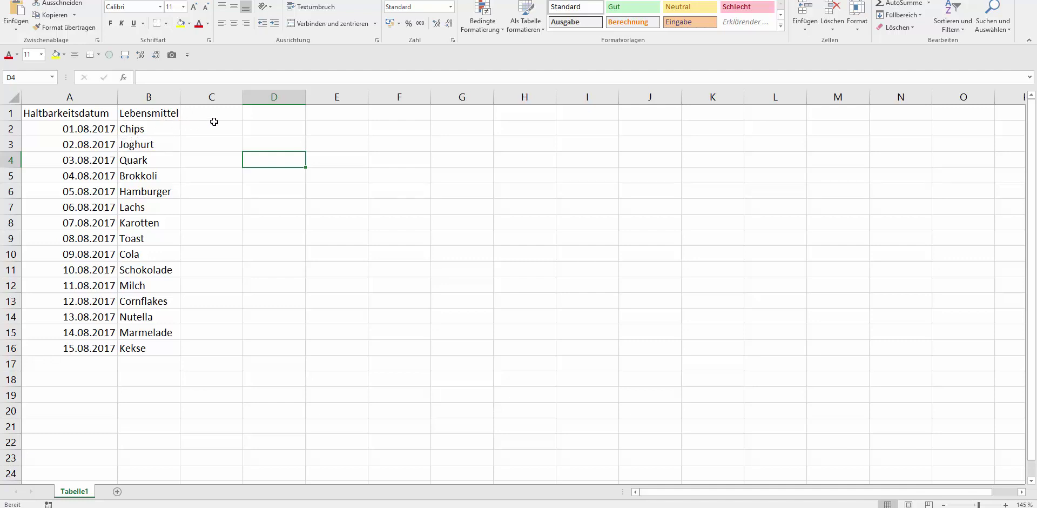
{"action": "left_click", "coordinate": [497, 30]}
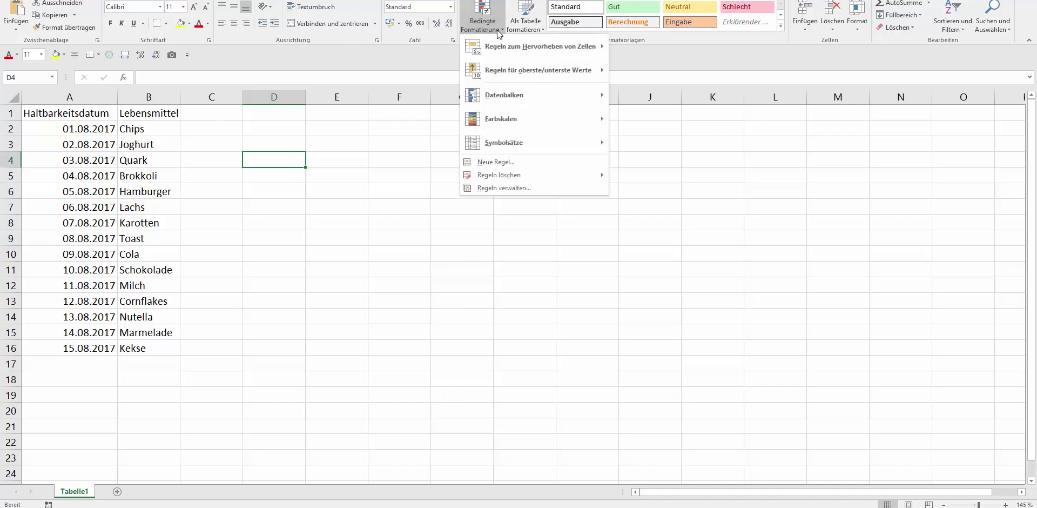
{"action": "mouse_move", "coordinate": [535, 46]}
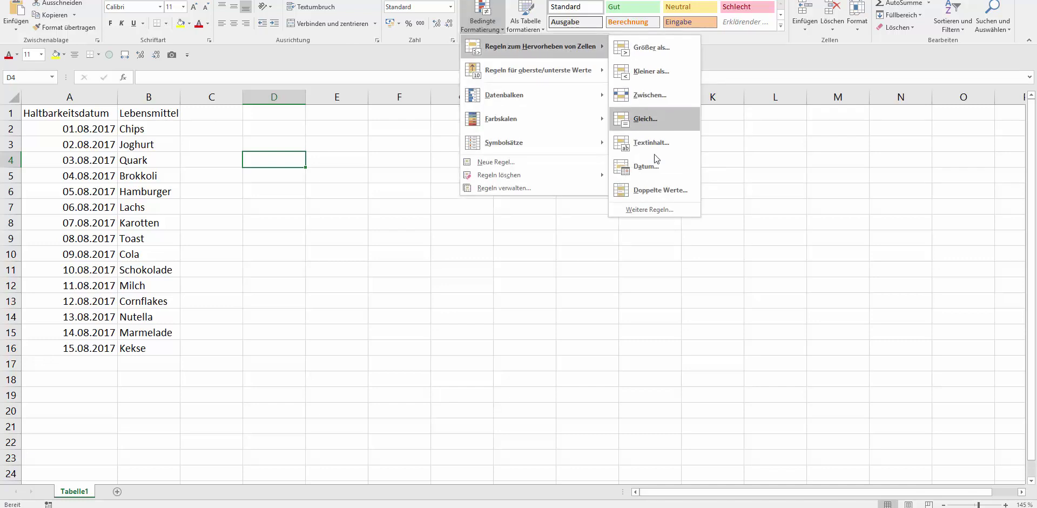
{"action": "left_click", "coordinate": [646, 164]}
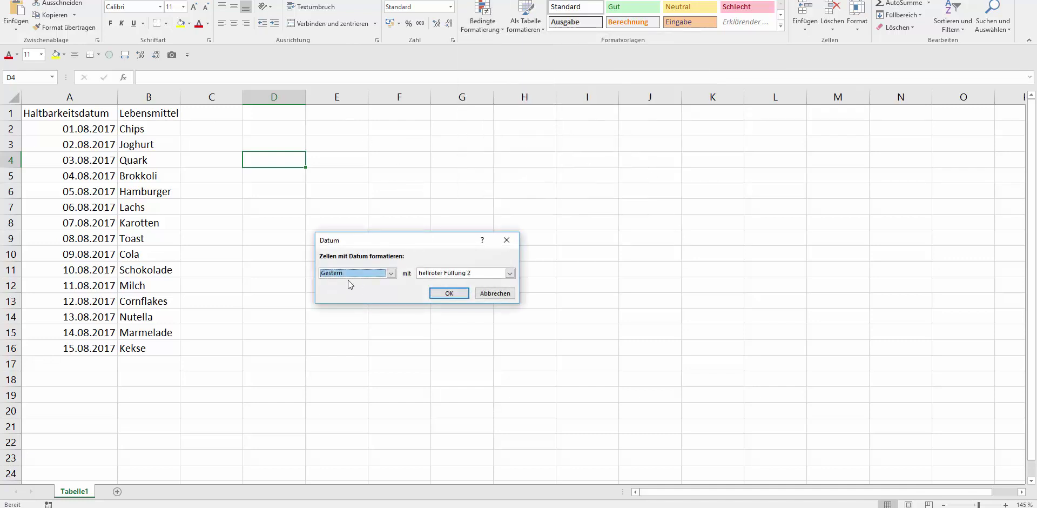
{"action": "left_click", "coordinate": [390, 273]}
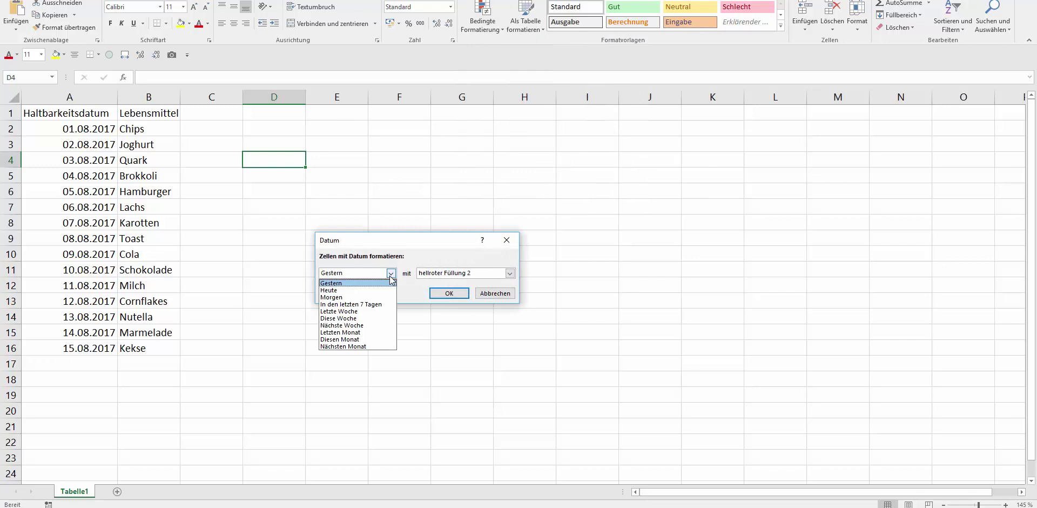
{"action": "left_click", "coordinate": [467, 281]}
{"action": "left_click", "coordinate": [495, 295]}
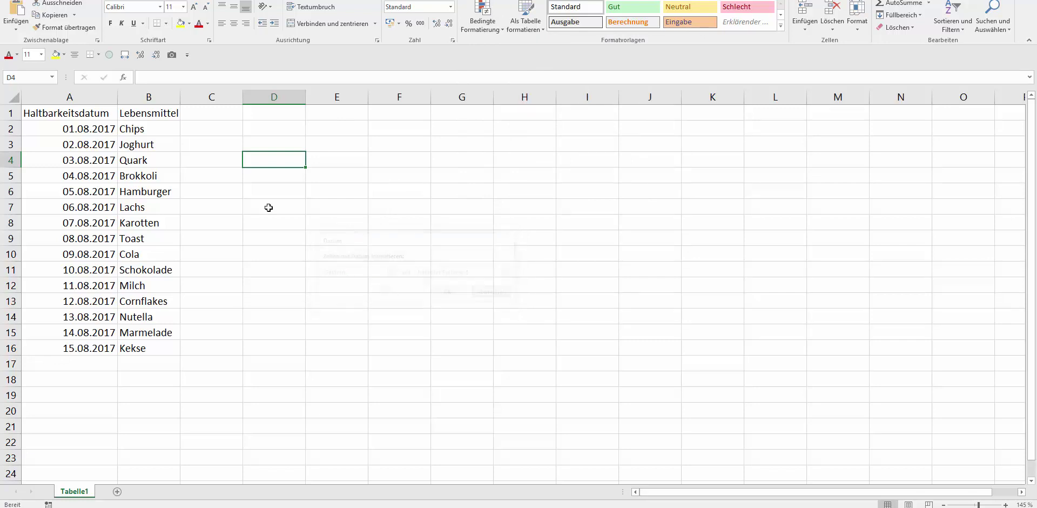
Enter the test =A2<=HEUTE() in C2 and fill it down to row 16
{"action": "left_click", "coordinate": [220, 135]}
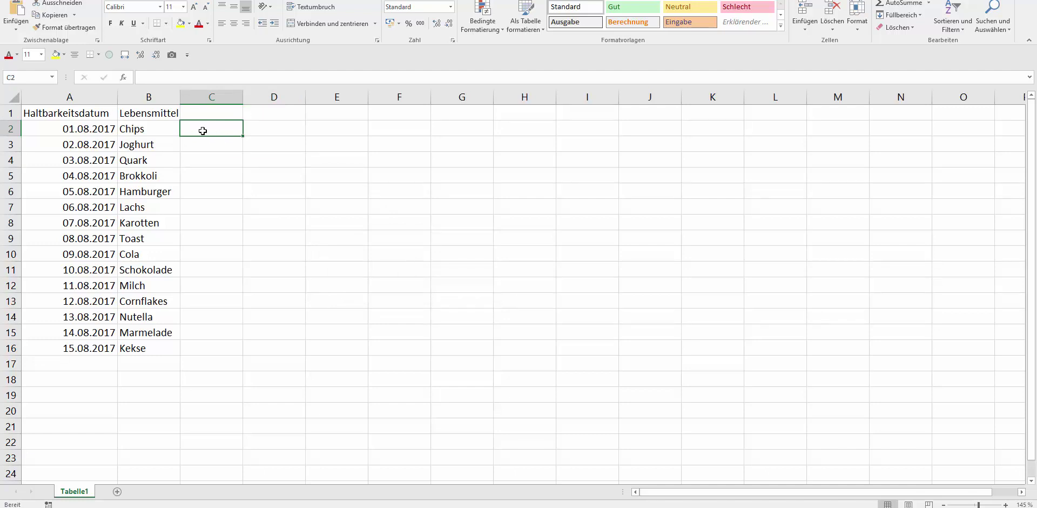
{"action": "type", "text": "="}
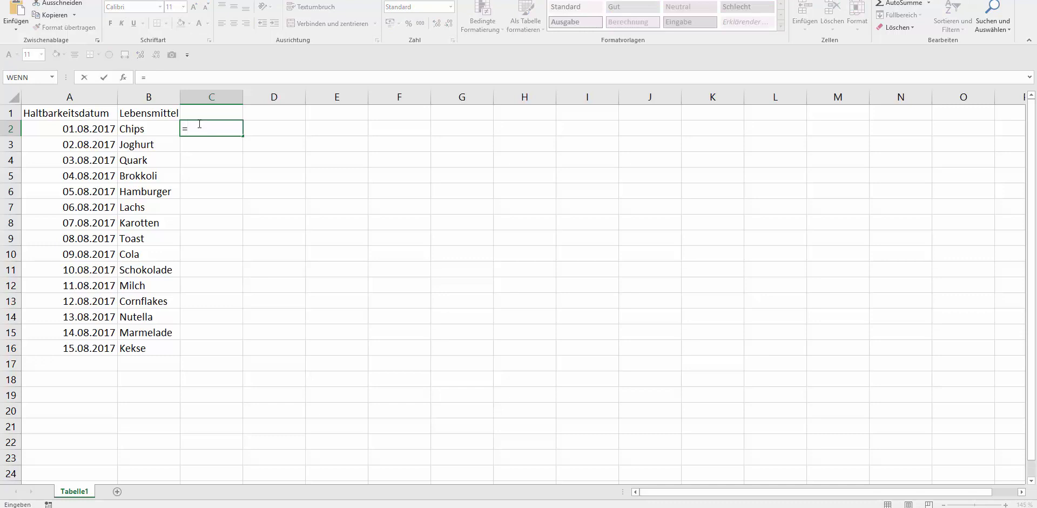
{"action": "left_click", "coordinate": [101, 130]}
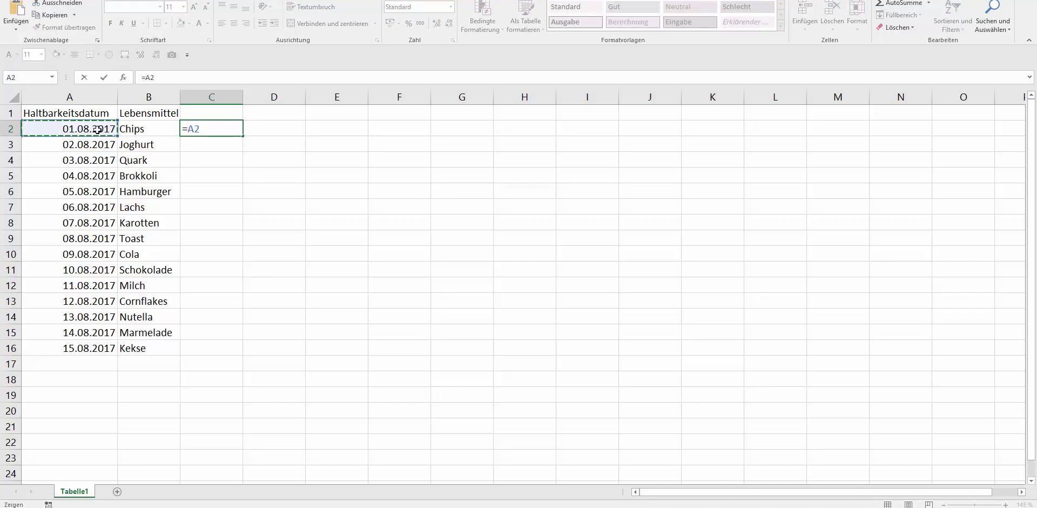
{"action": "type", "text": "<"}
{"action": "type", "text": "Heut"}
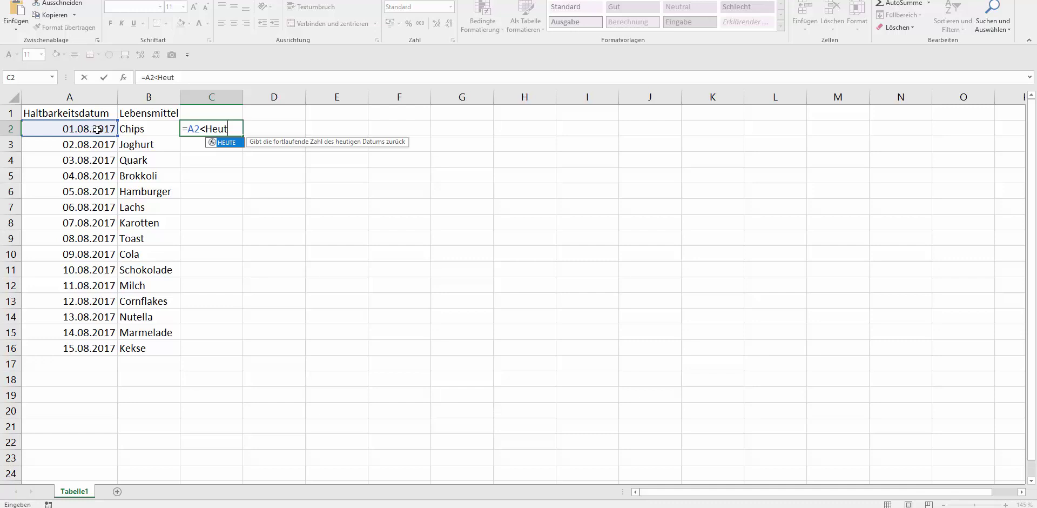
{"action": "key", "text": "Tab"}
{"action": "type", "text": ")"}
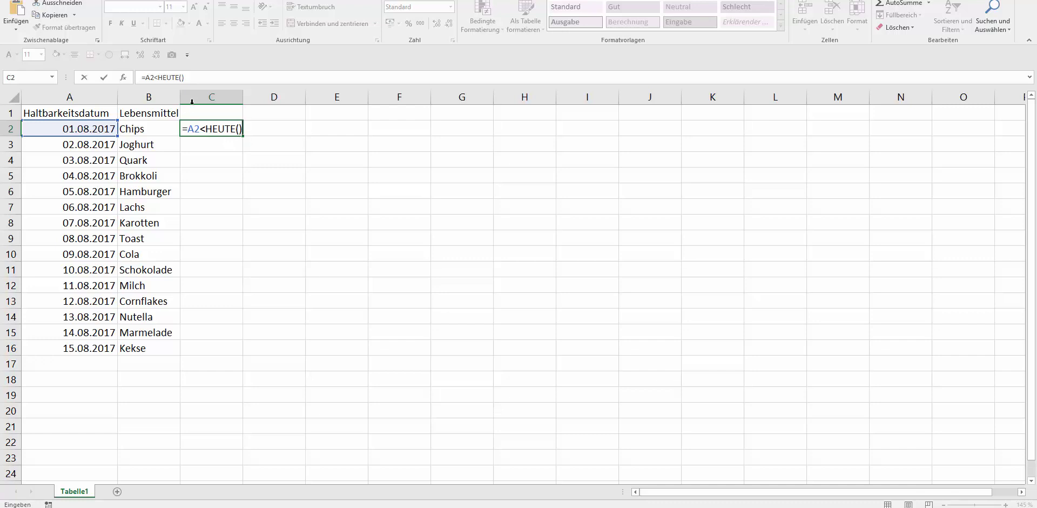
{"action": "left_click", "coordinate": [204, 129]}
{"action": "type", "text": "="}
{"action": "key", "text": "Return"}
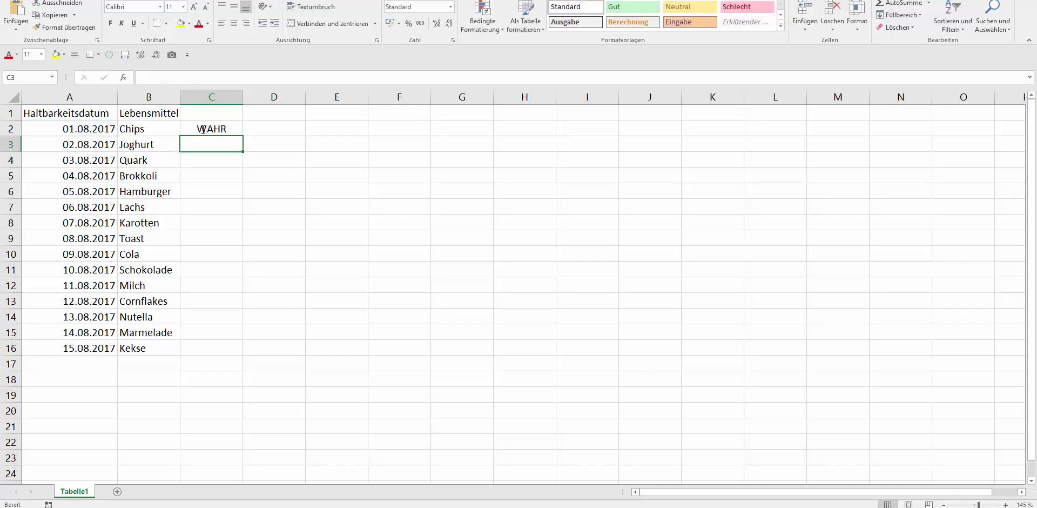
{"action": "left_click", "coordinate": [230, 130]}
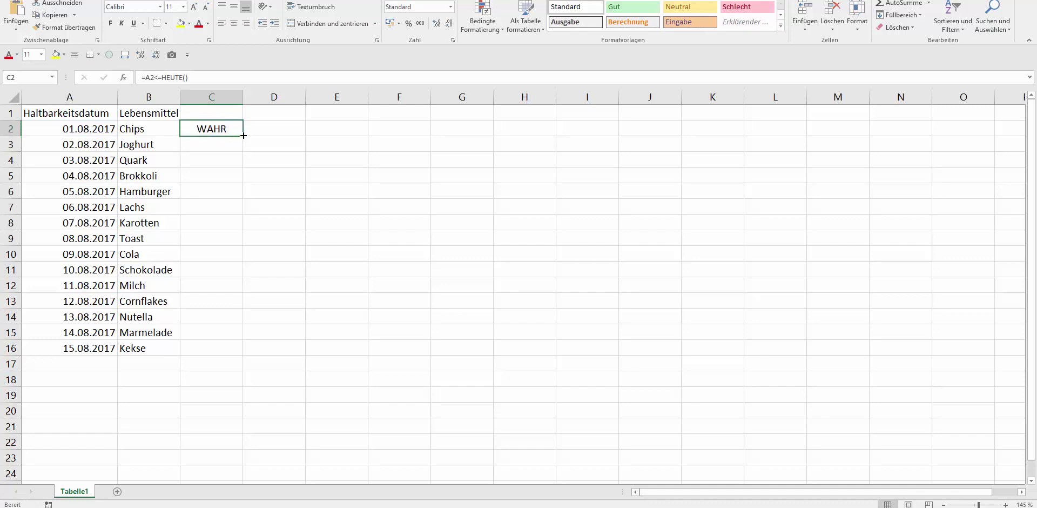
{"action": "left_click_drag", "start_coordinate": [238, 134], "coordinate": [215, 346]}
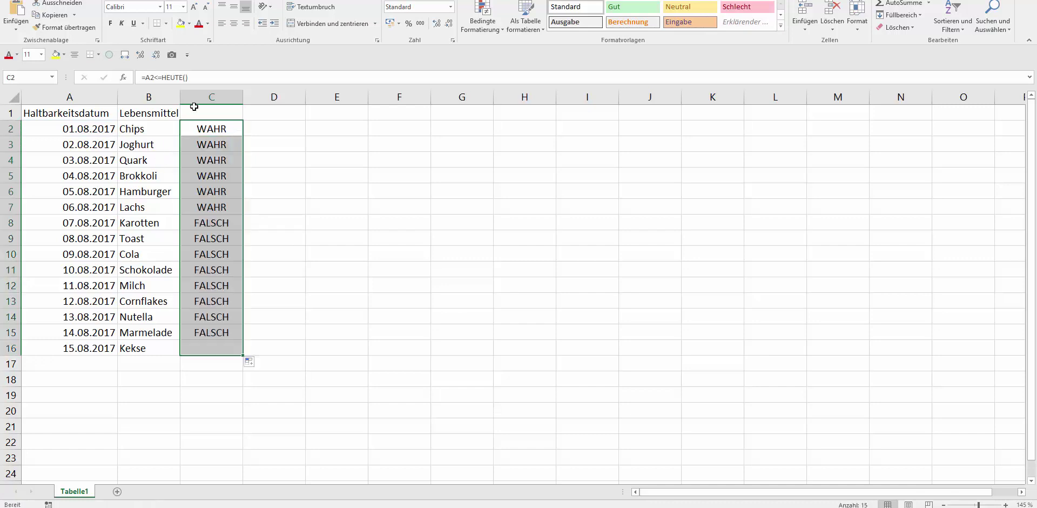
Check the results at A7 and C8, then clear the copied tests from C3:C16
{"action": "left_click", "coordinate": [74, 208]}
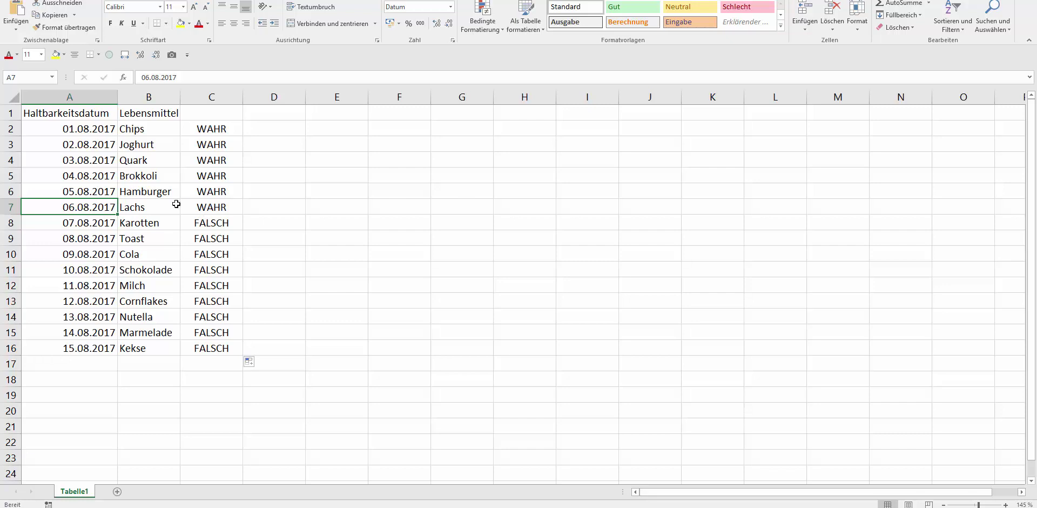
{"action": "left_click", "coordinate": [216, 221]}
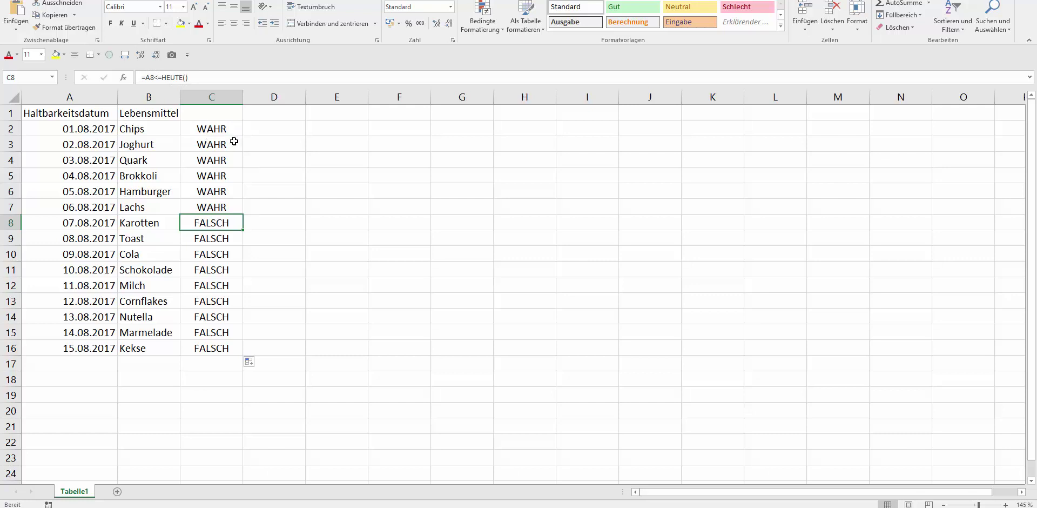
{"action": "left_click", "coordinate": [223, 130]}
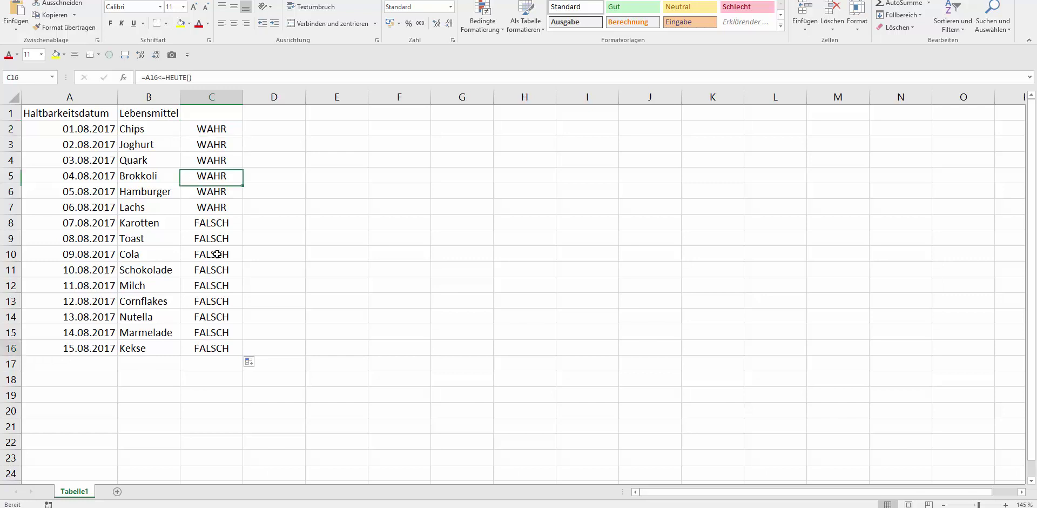
{"action": "left_click_drag", "start_coordinate": [210, 345], "coordinate": [206, 132]}
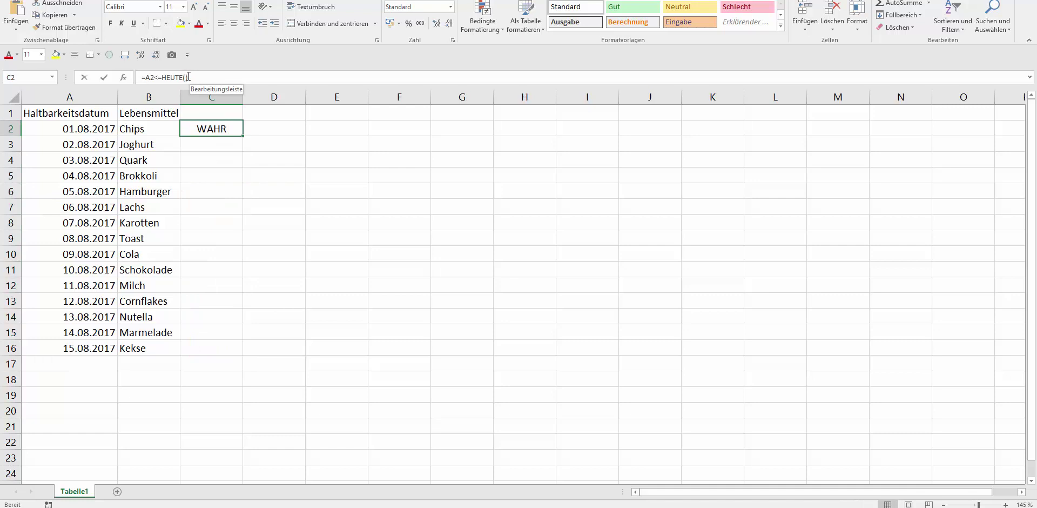
Cancel the C2 formula edit and select the food items B2 through B18
{"action": "left_click_drag", "start_coordinate": [141, 77], "coordinate": [161, 77]}
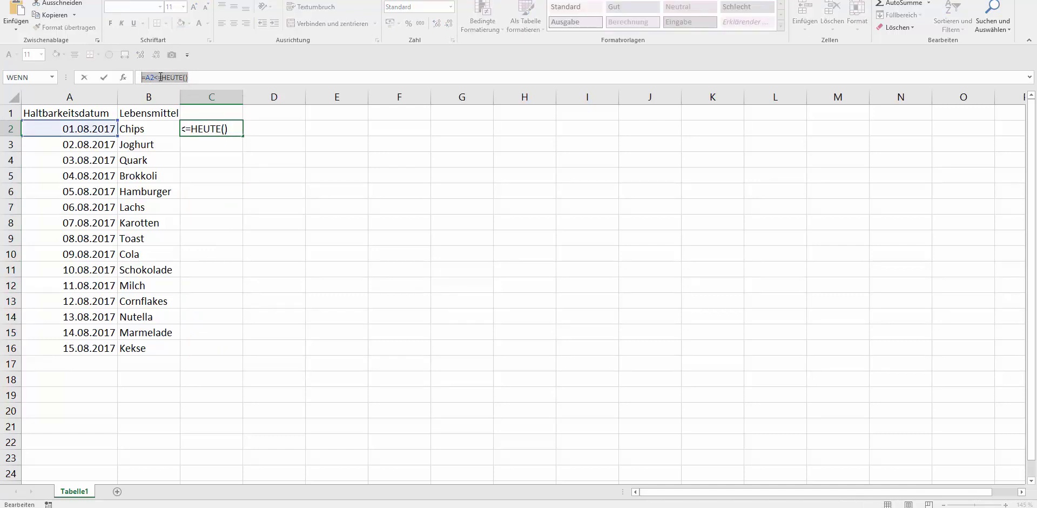
{"action": "key", "text": "Escape"}
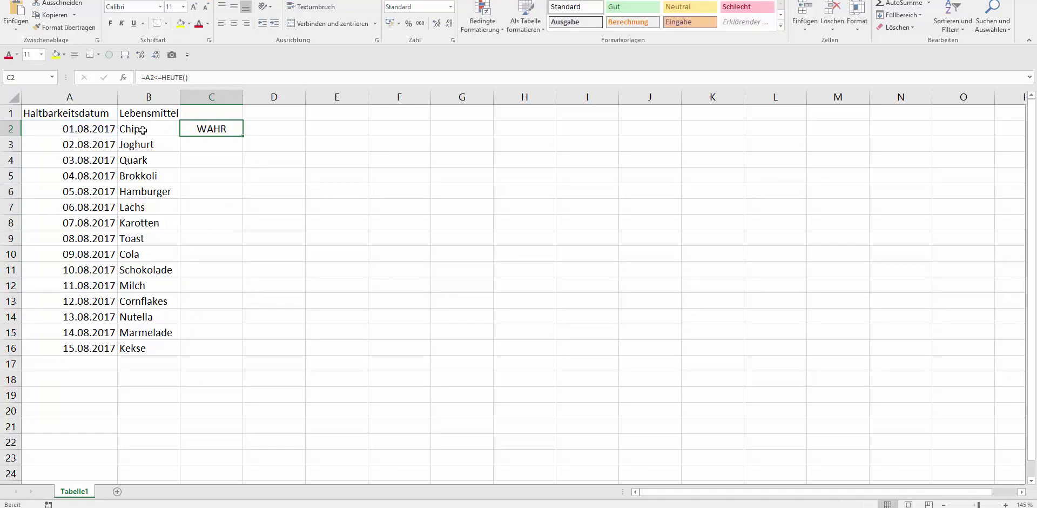
{"action": "left_click_drag", "start_coordinate": [143, 130], "coordinate": [151, 343]}
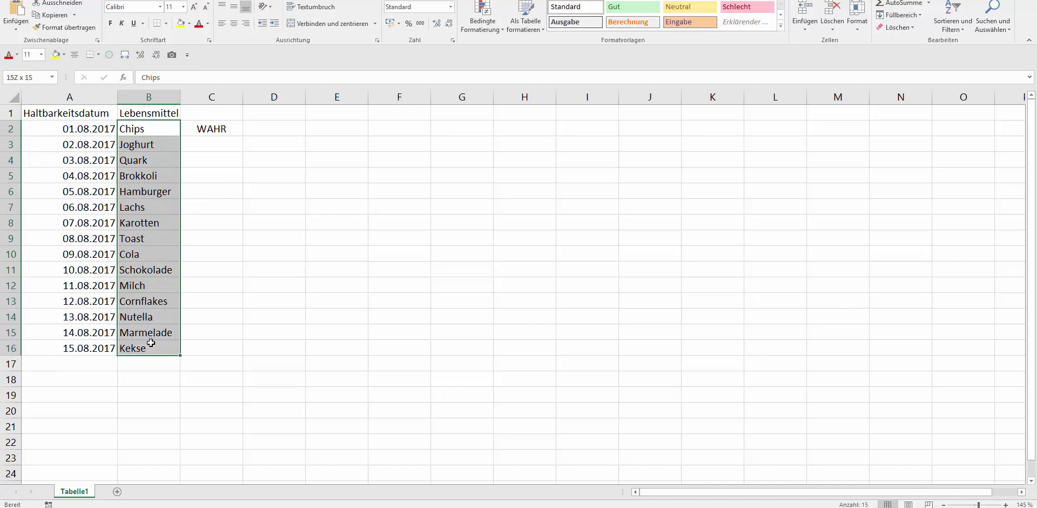
{"action": "left_click", "coordinate": [135, 129]}
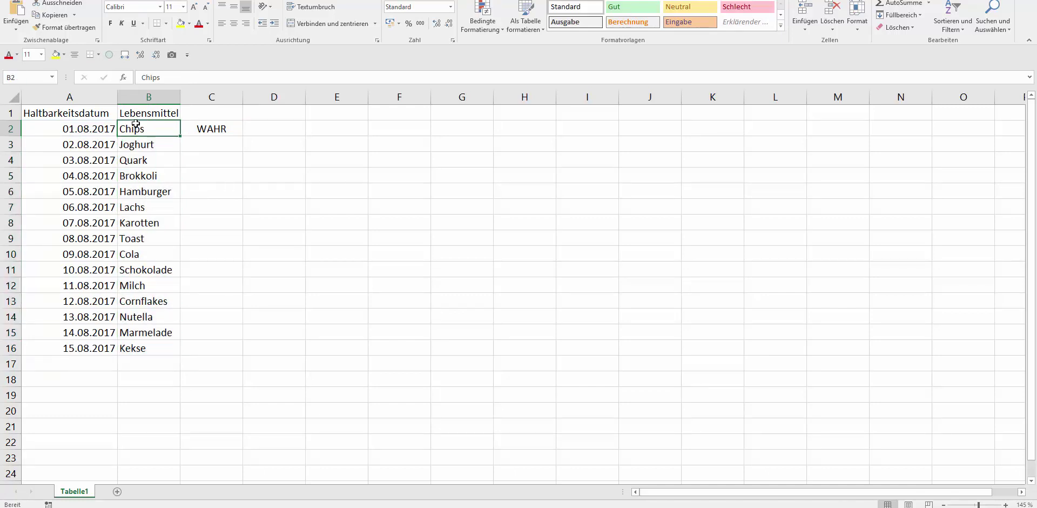
{"action": "left_click_drag", "start_coordinate": [136, 128], "coordinate": [141, 368]}
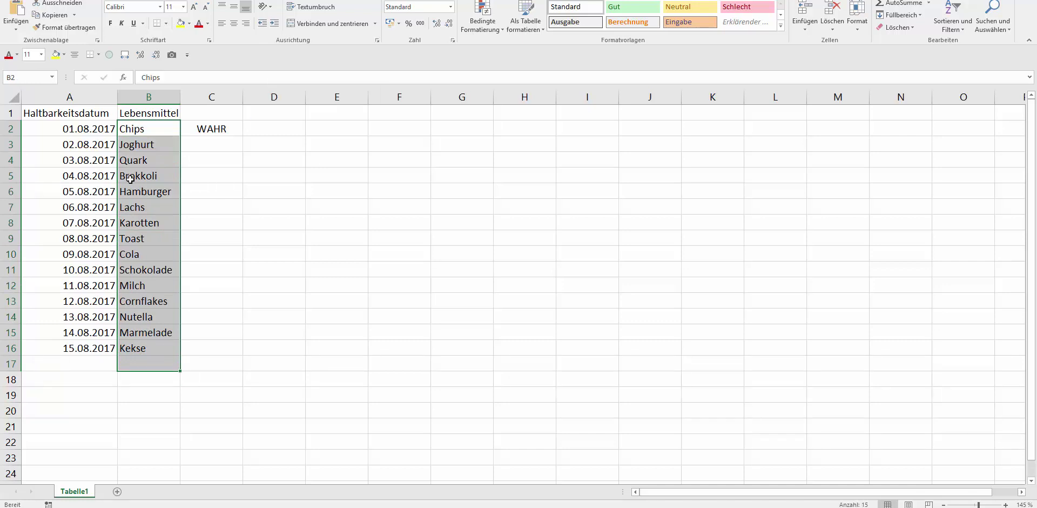
{"action": "left_click", "coordinate": [160, 127]}
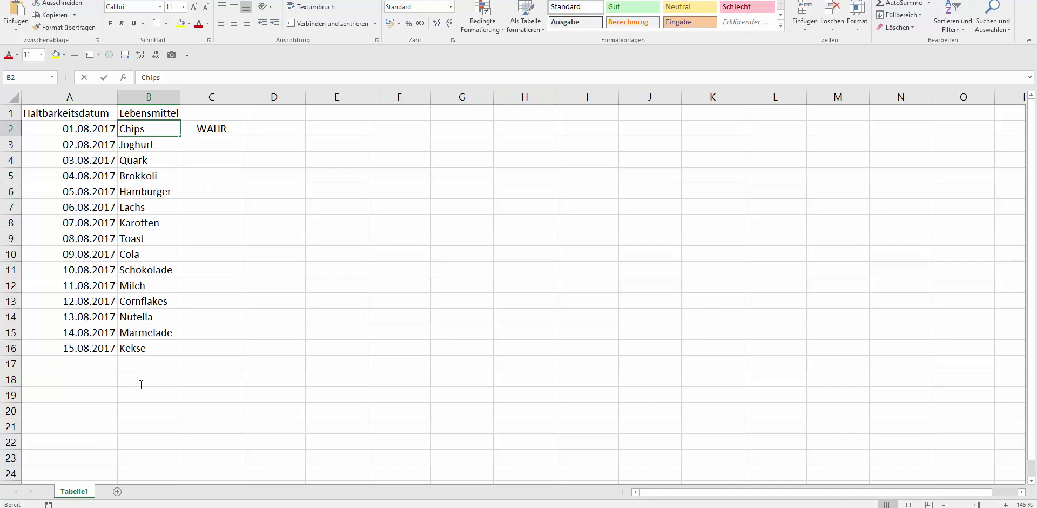
{"action": "left_click_drag", "start_coordinate": [153, 130], "coordinate": [154, 359]}
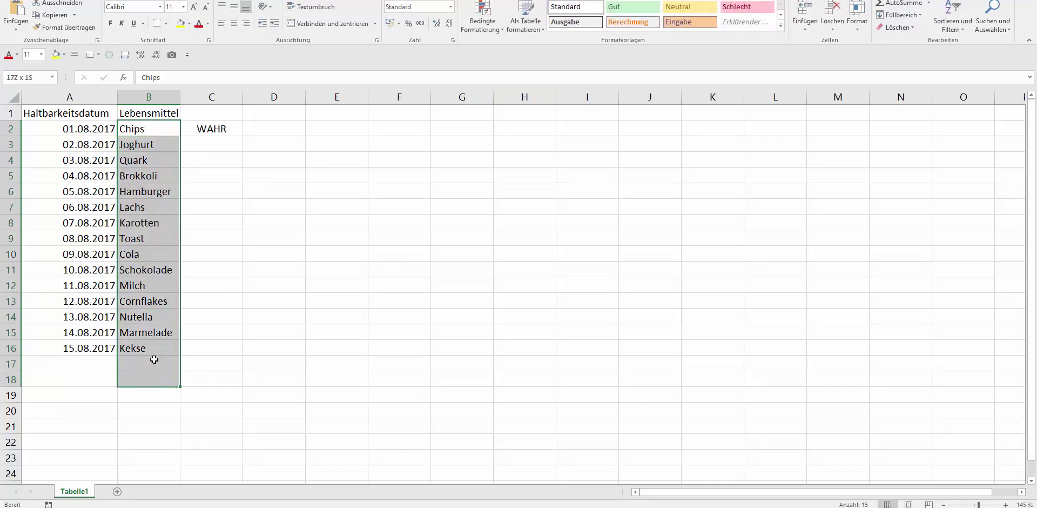
Create a new 'Formel zur Ermittlung...' conditional formatting rule with the condition =A2<=HEUTE()
{"action": "left_click", "coordinate": [490, 31]}
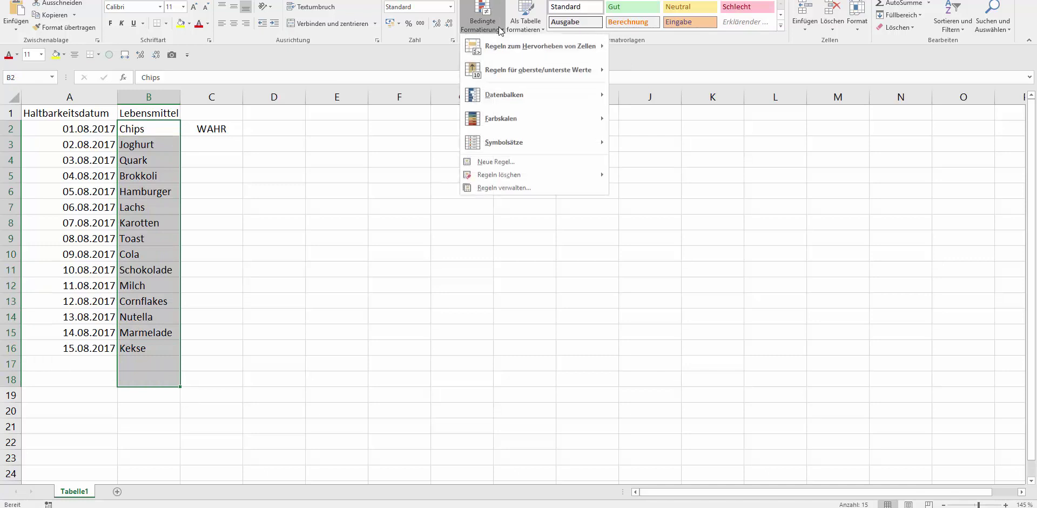
{"action": "left_click", "coordinate": [485, 160]}
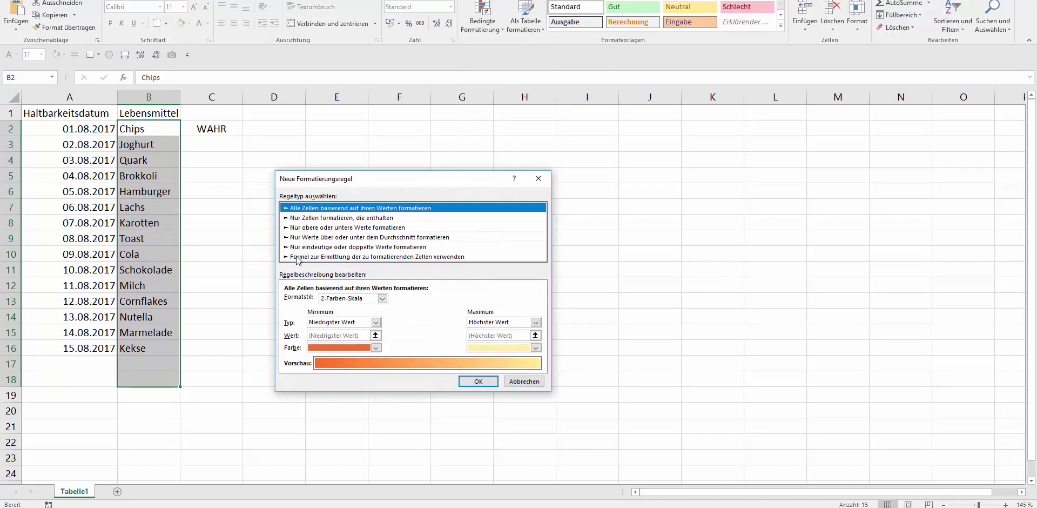
{"action": "left_click", "coordinate": [305, 257]}
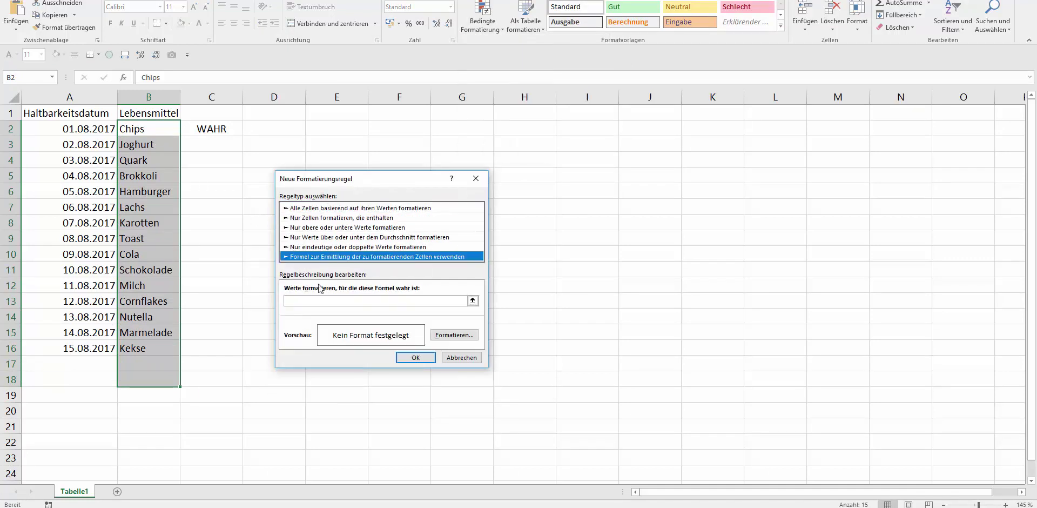
{"action": "left_click", "coordinate": [300, 300]}
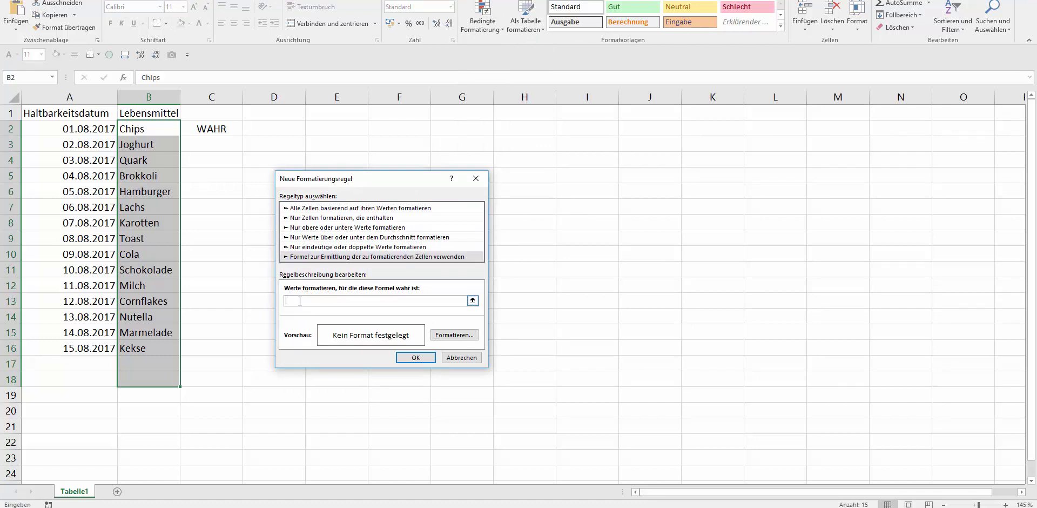
{"action": "type", "text": "=A2<=HEUTE()"}
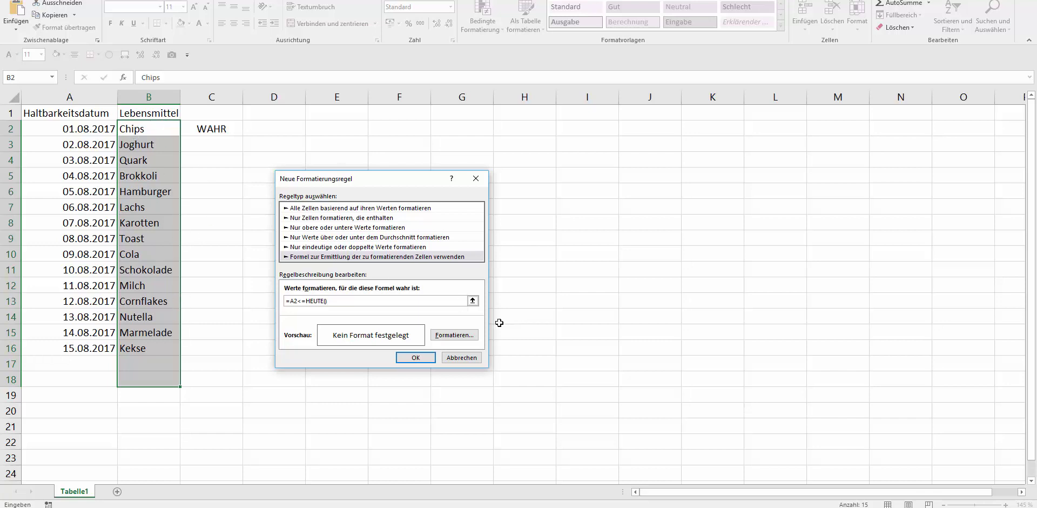
Give the rule a dark blue fill and white font, then apply it to B2:B18
{"action": "left_click", "coordinate": [448, 336]}
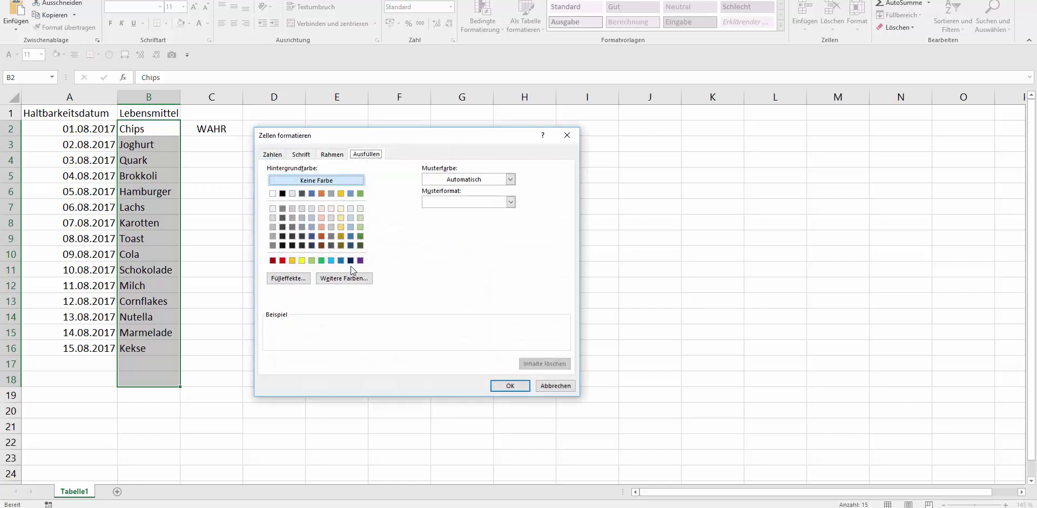
{"action": "left_click", "coordinate": [351, 260]}
{"action": "left_click", "coordinate": [301, 153]}
{"action": "left_click", "coordinate": [502, 243]}
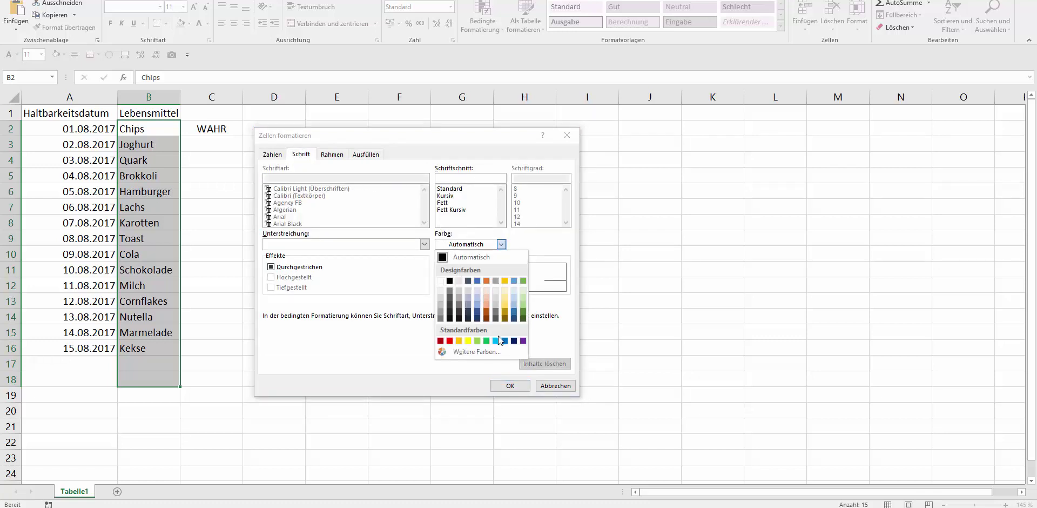
{"action": "left_click", "coordinate": [440, 281]}
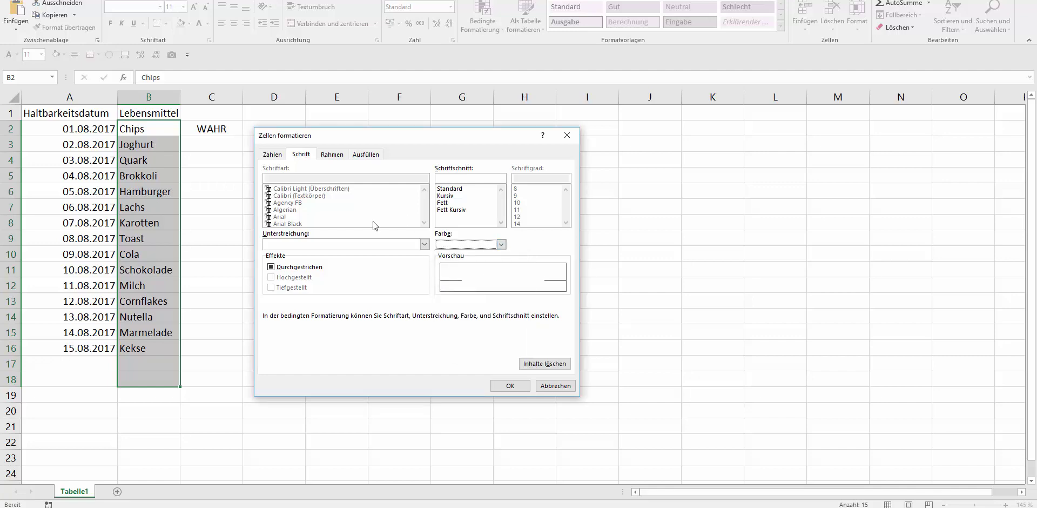
{"action": "left_click", "coordinate": [511, 386]}
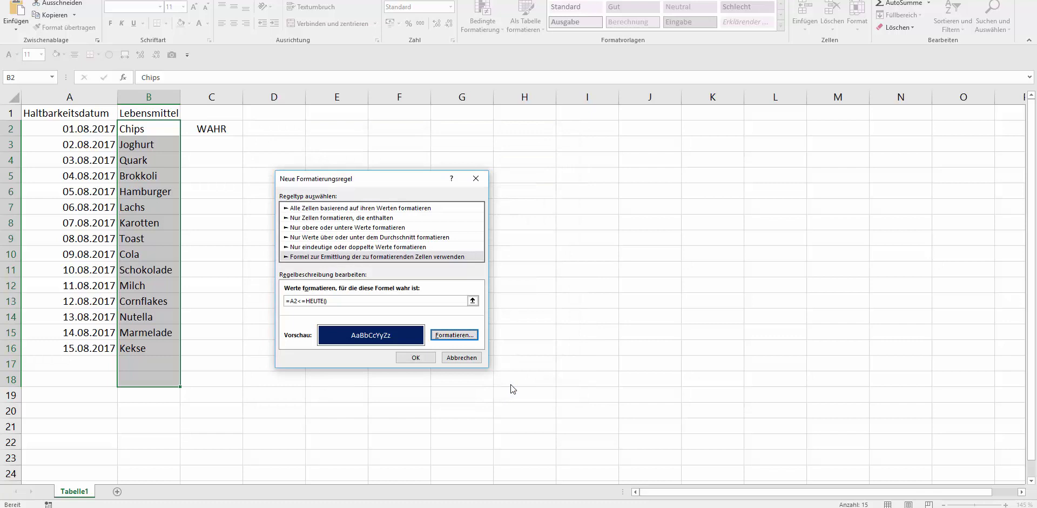
{"action": "left_click", "coordinate": [415, 357]}
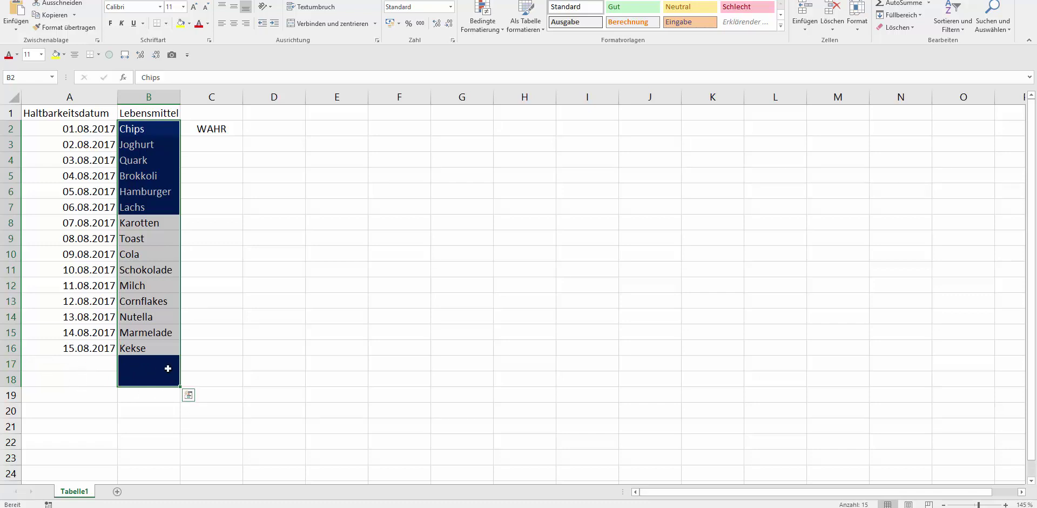
{"action": "key", "text": "Escape"}
{"action": "left_click", "coordinate": [93, 362]}
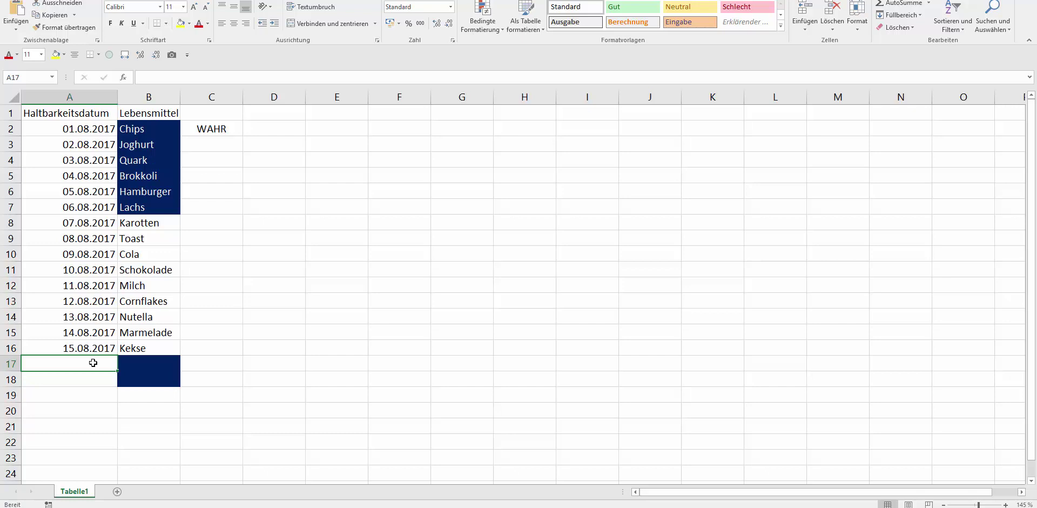
Add row 17 with the date 31.12.2016 and the food item Eis
{"action": "type", "text": "31.12"}
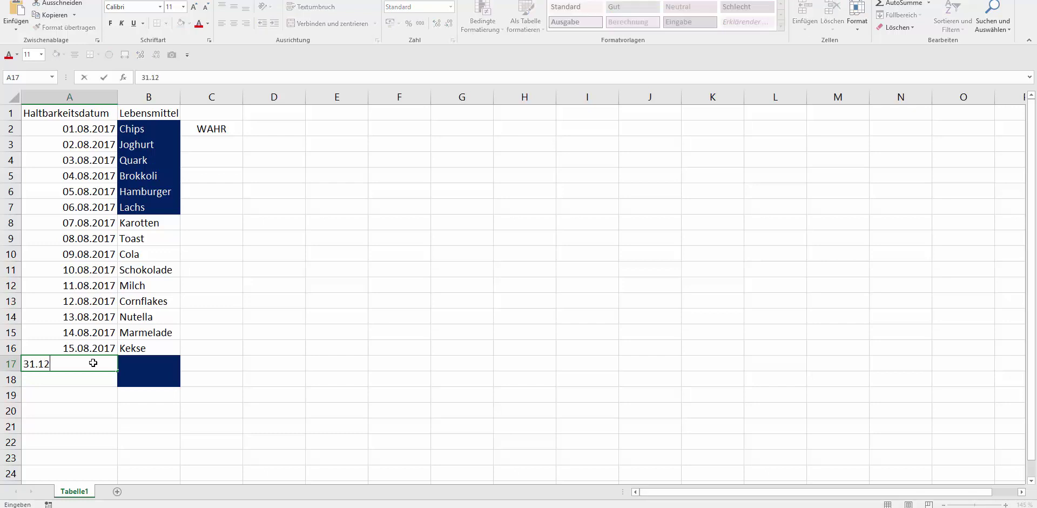
{"action": "type", "text": ".2016"}
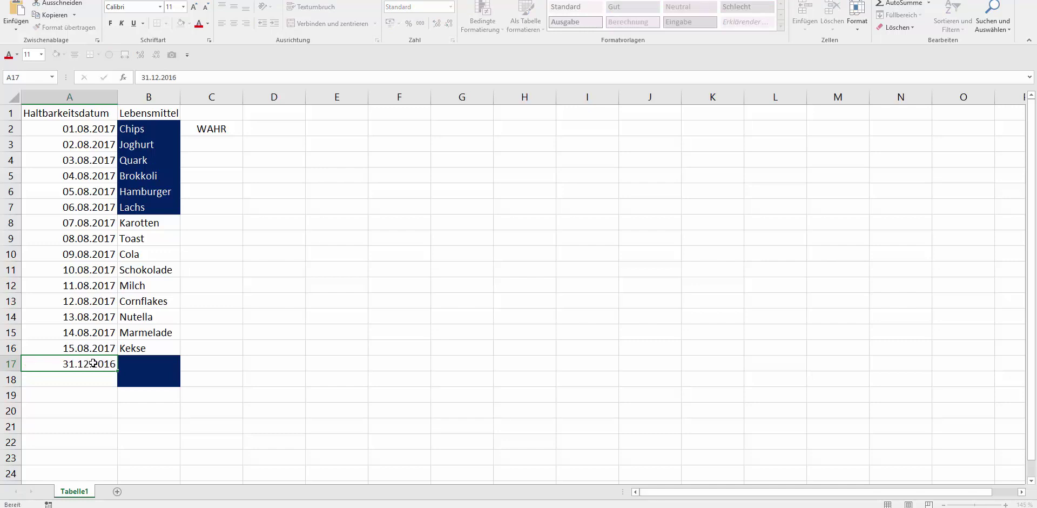
{"action": "key", "text": "Return"}
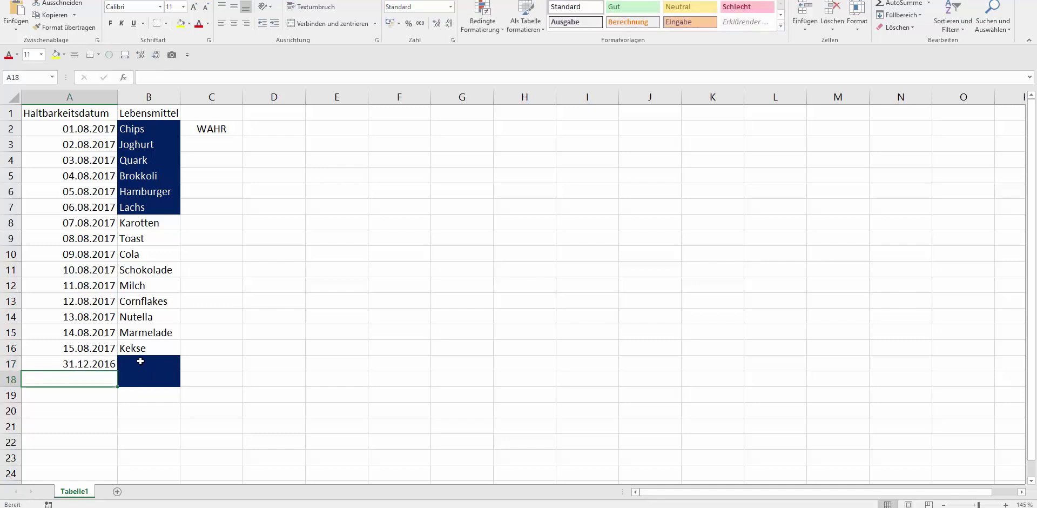
{"action": "left_click", "coordinate": [140, 360]}
{"action": "type", "text": "Eis"}
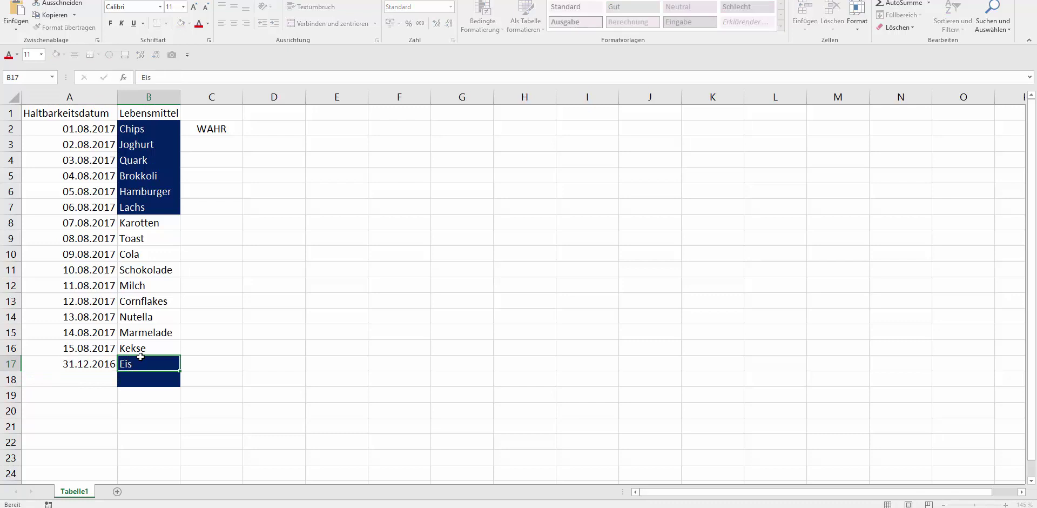
{"action": "key", "text": "Return"}
Add row 18 with the date 14.08.2017 and the food item Eier
{"action": "left_click", "coordinate": [79, 377]}
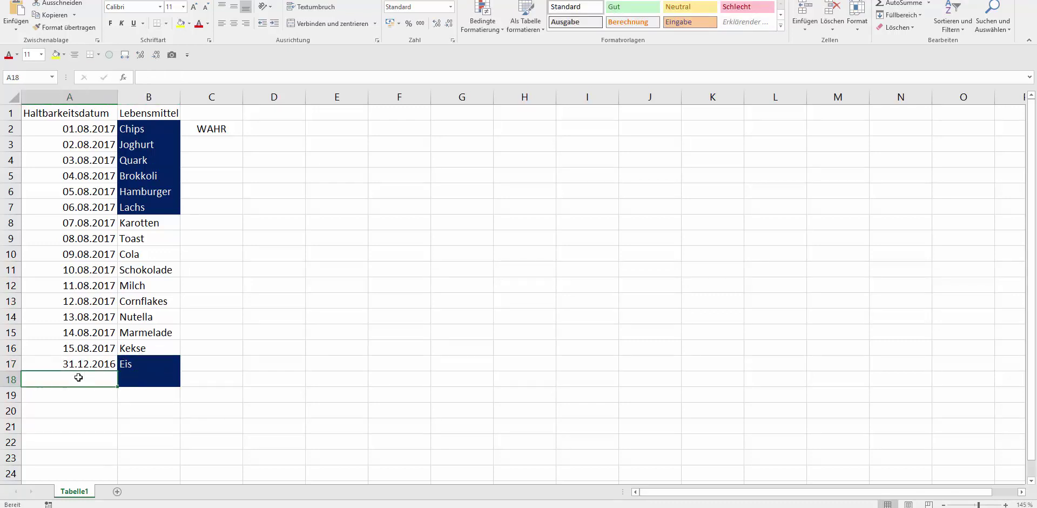
{"action": "type", "text": "E"}
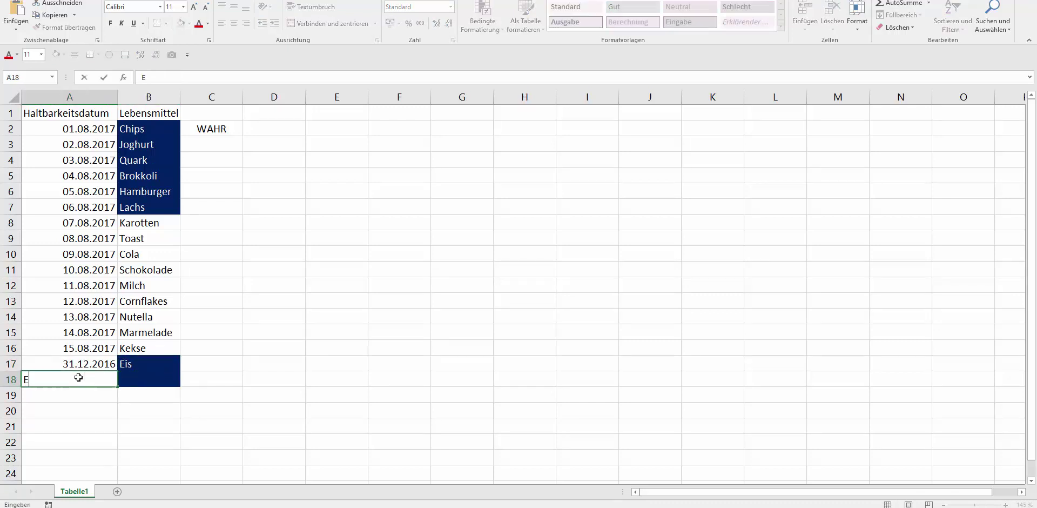
{"action": "type", "text": "ier"}
{"action": "double_click", "coordinate": [21, 380]}
{"action": "key", "text": "BackSpace"}
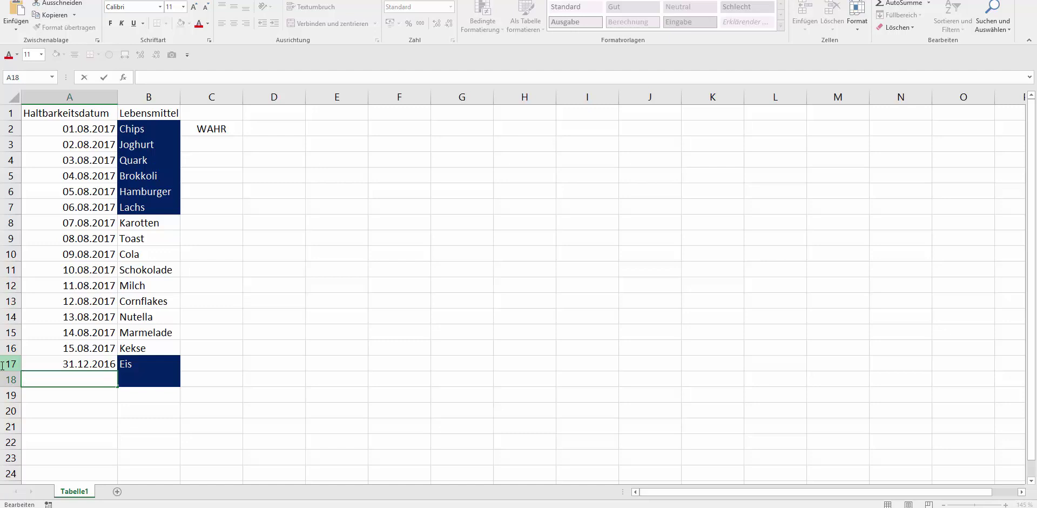
{"action": "type", "text": "14"}
{"action": "key", "text": "BackSpace"}
{"action": "type", "text": "4"}
{"action": "type", "text": ".08."}
{"action": "type", "text": "2017"}
{"action": "key", "text": "Tab"}
{"action": "key", "text": "Tab"}
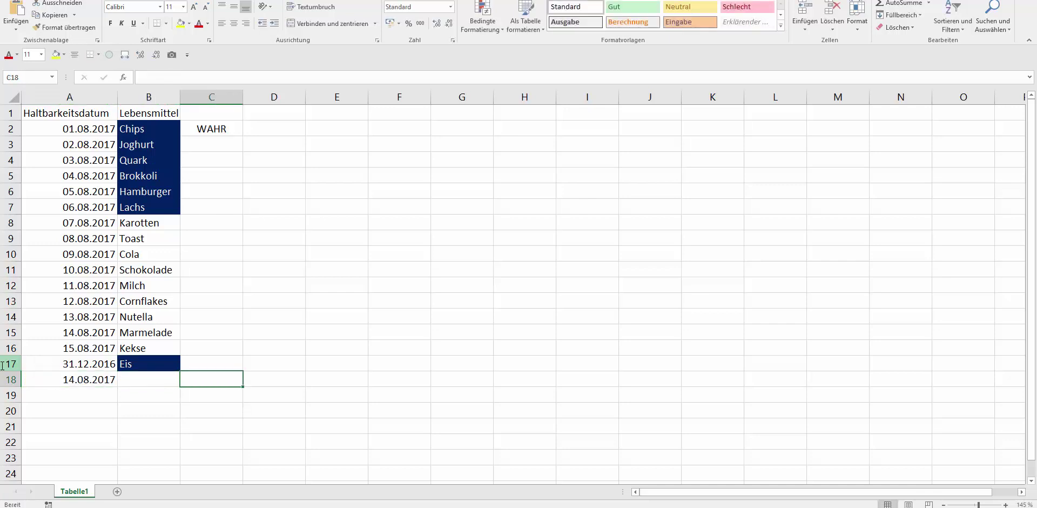
{"action": "key", "text": "shift+Tab"}
{"action": "type", "text": "Eier"}
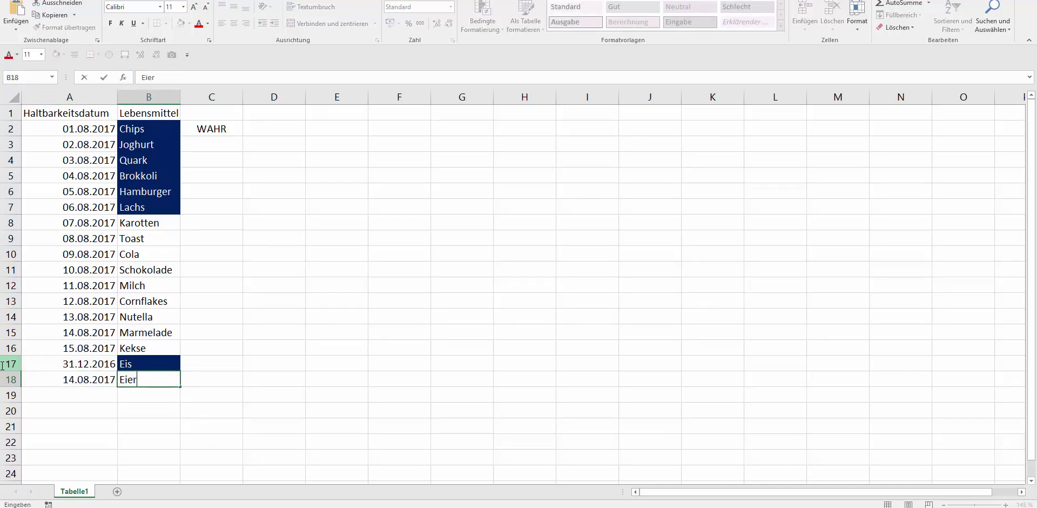
{"action": "key", "text": "Return"}
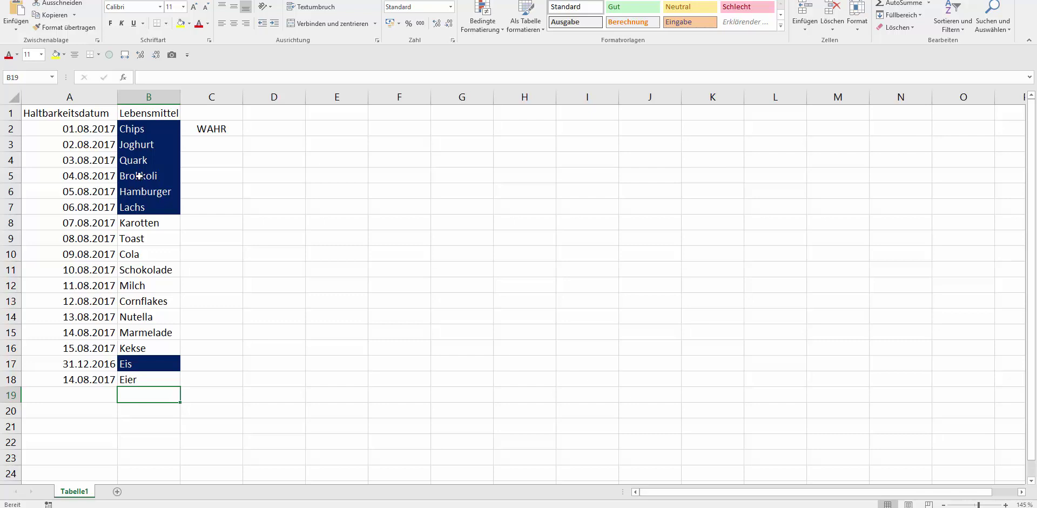
Append +2 to C2's test formula so it reads =A2<=HEUTE()+2
{"action": "left_click", "coordinate": [146, 134]}
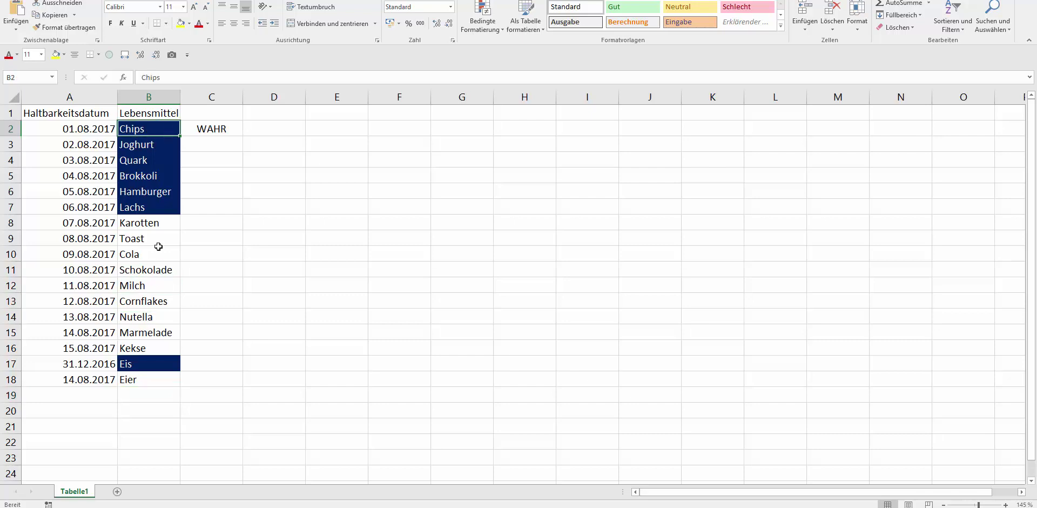
{"action": "left_click", "coordinate": [197, 129]}
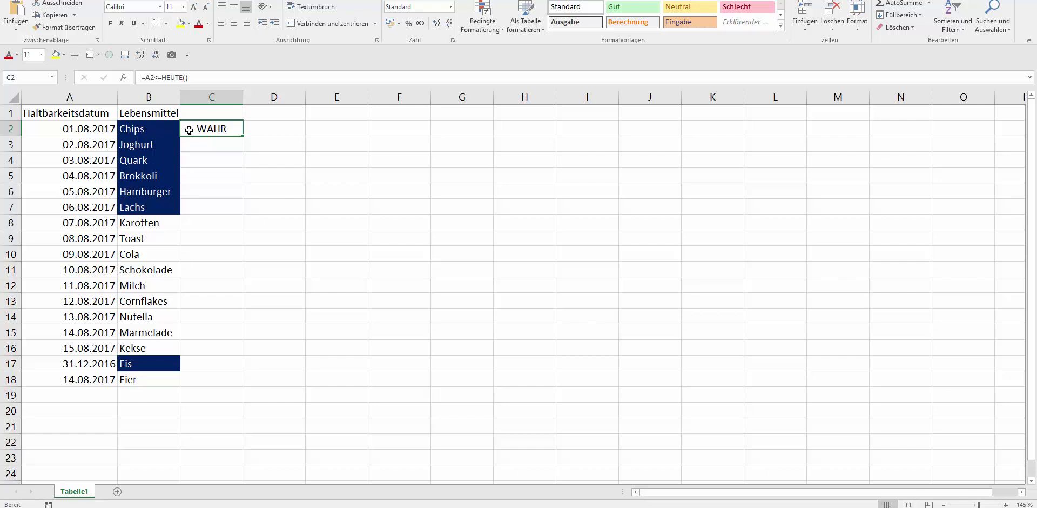
{"action": "left_click", "coordinate": [190, 77]}
{"action": "type", "text": "+2"}
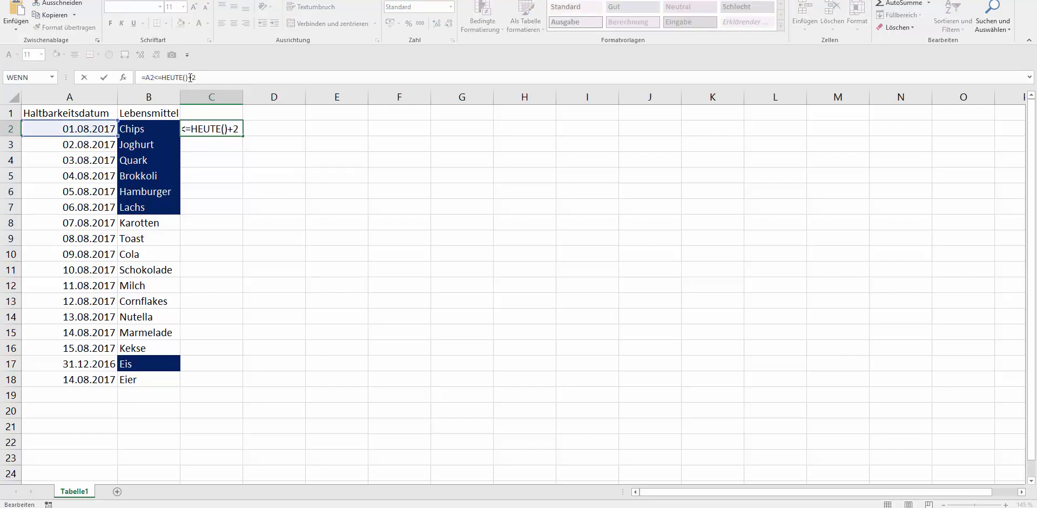
{"action": "key", "text": "Return"}
{"action": "key", "text": "Up"}
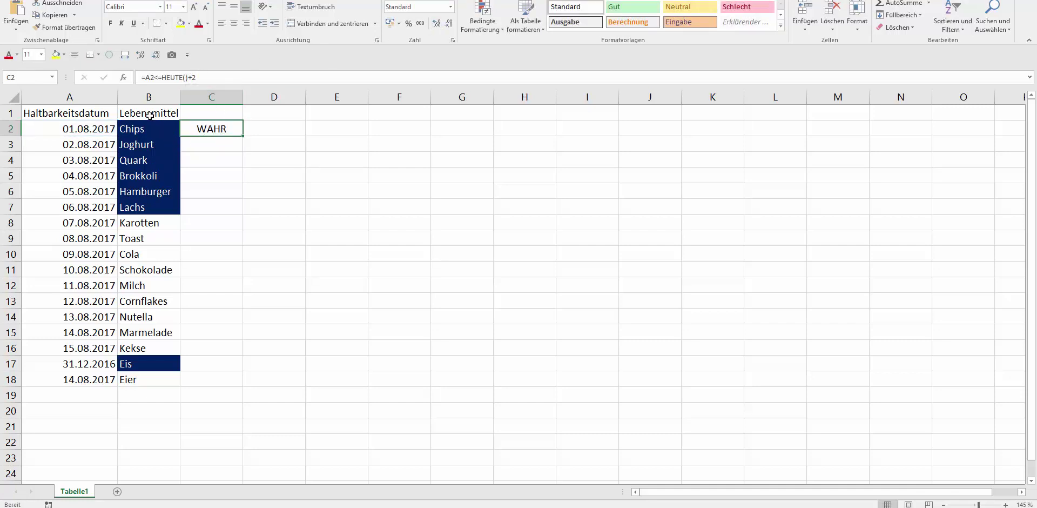
Open the rules manager listing This Worksheet's rules and select the =A2<=HEUTE() rule for editing
{"action": "left_click", "coordinate": [497, 25]}
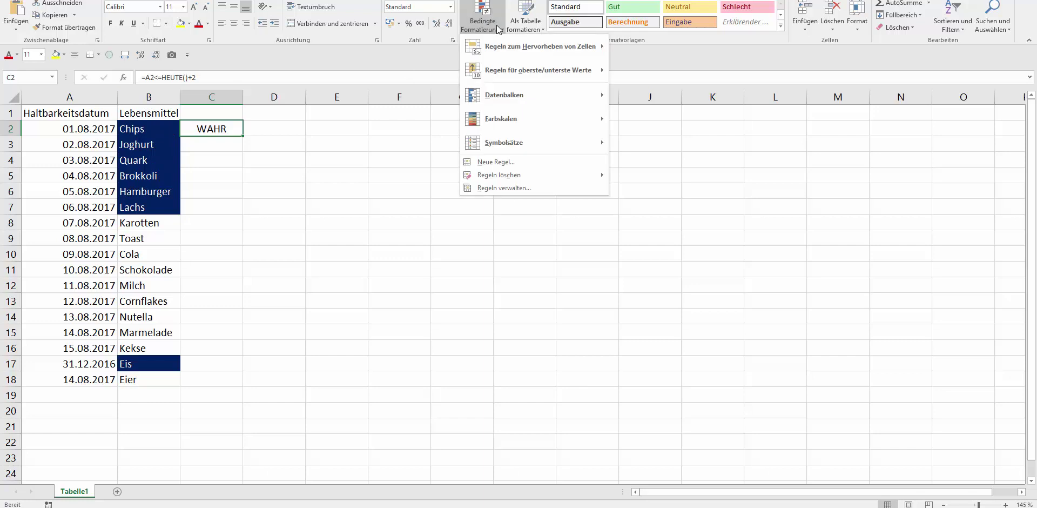
{"action": "left_click", "coordinate": [493, 189]}
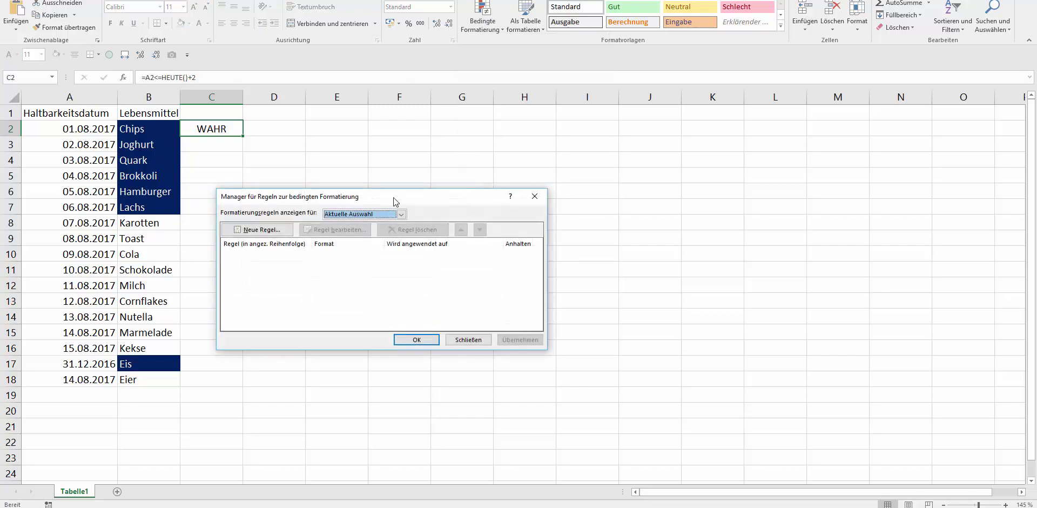
{"action": "left_click_drag", "start_coordinate": [394, 198], "coordinate": [486, 170]}
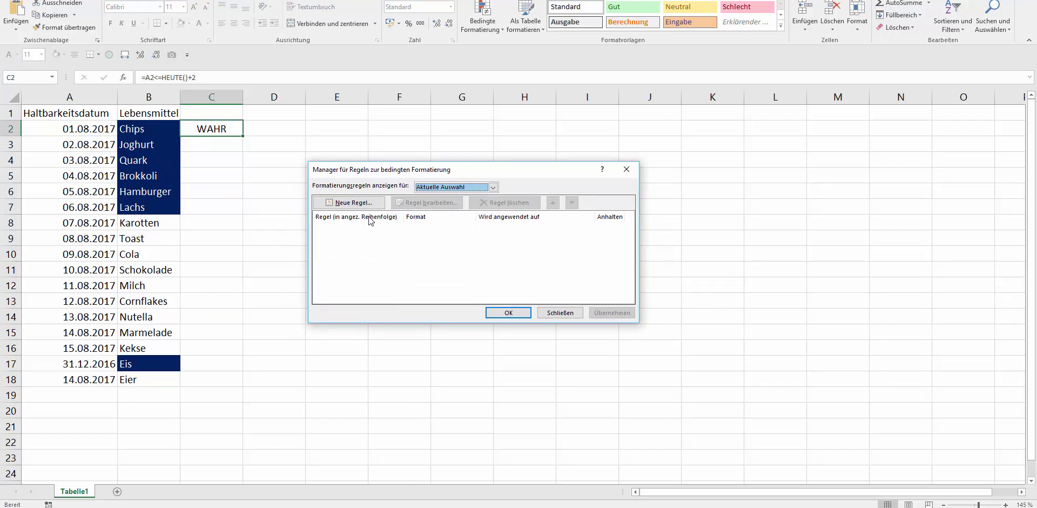
{"action": "left_click", "coordinate": [548, 312]}
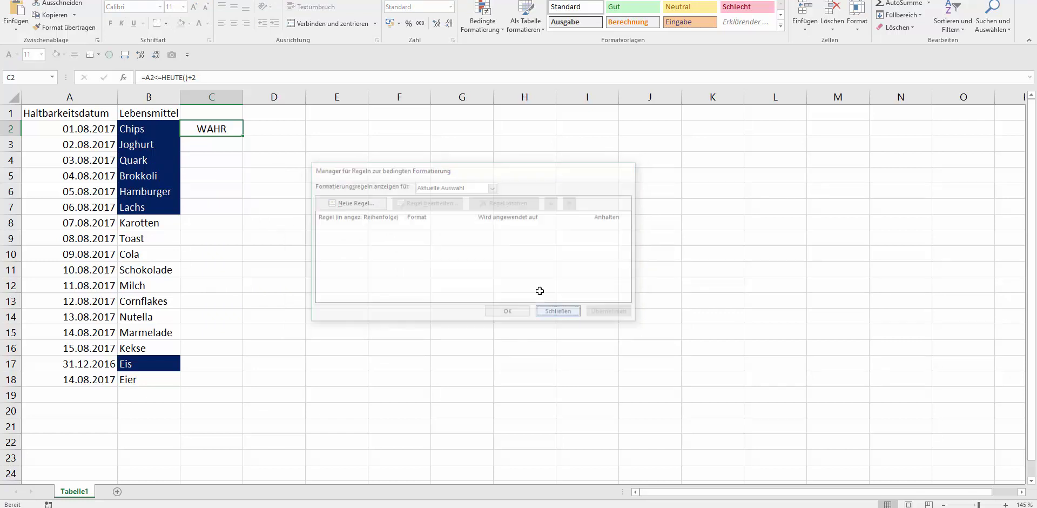
{"action": "left_click", "coordinate": [482, 21]}
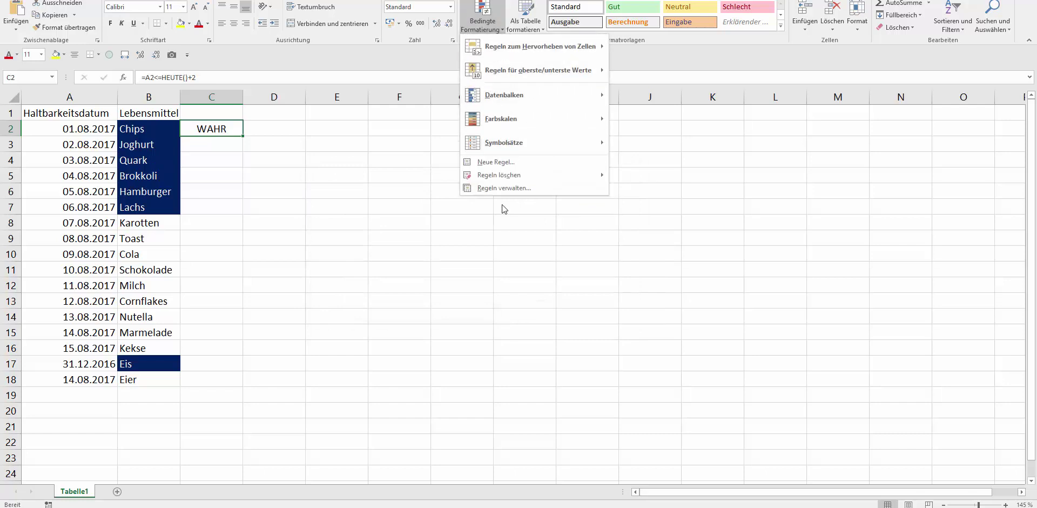
{"action": "left_click", "coordinate": [492, 187]}
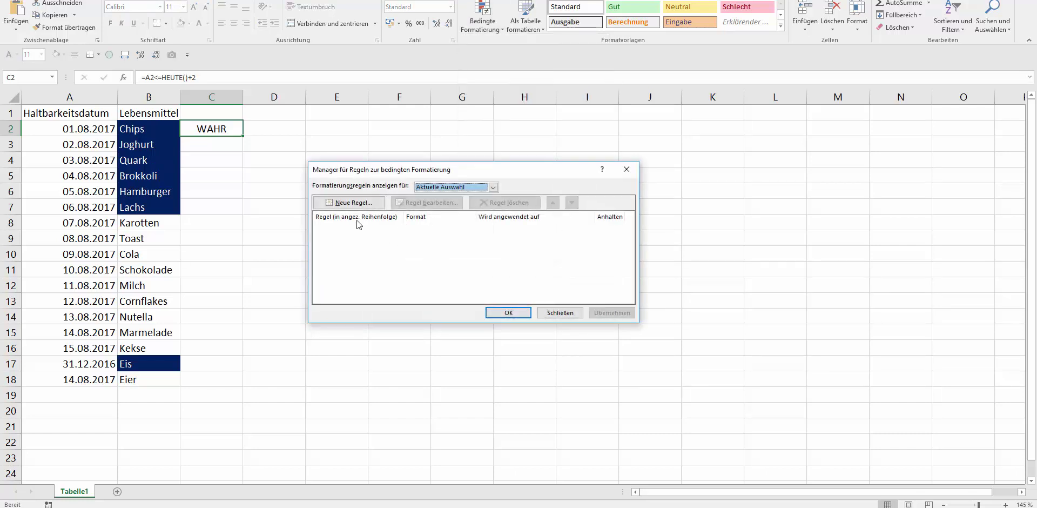
{"action": "left_click", "coordinate": [492, 187]}
{"action": "left_click", "coordinate": [472, 203]}
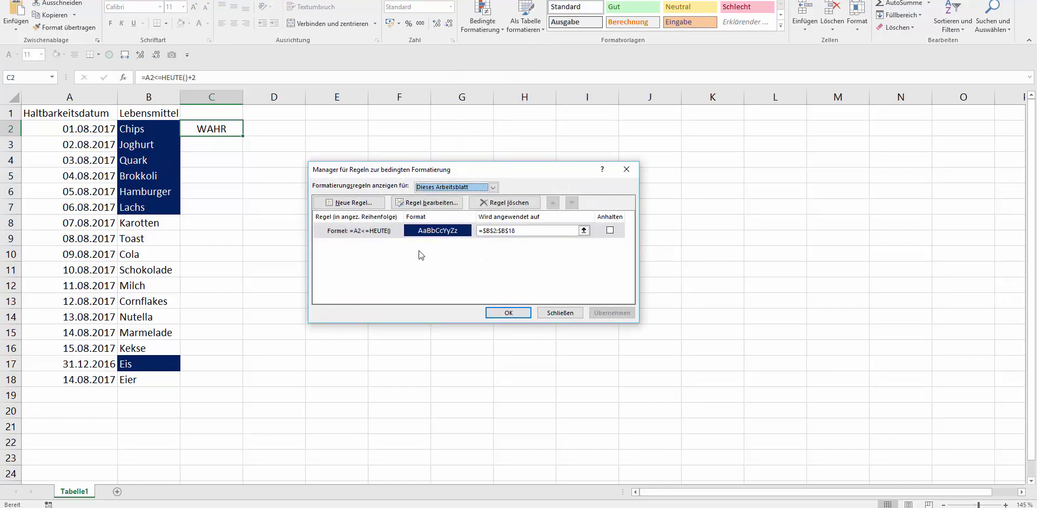
{"action": "left_click", "coordinate": [430, 206]}
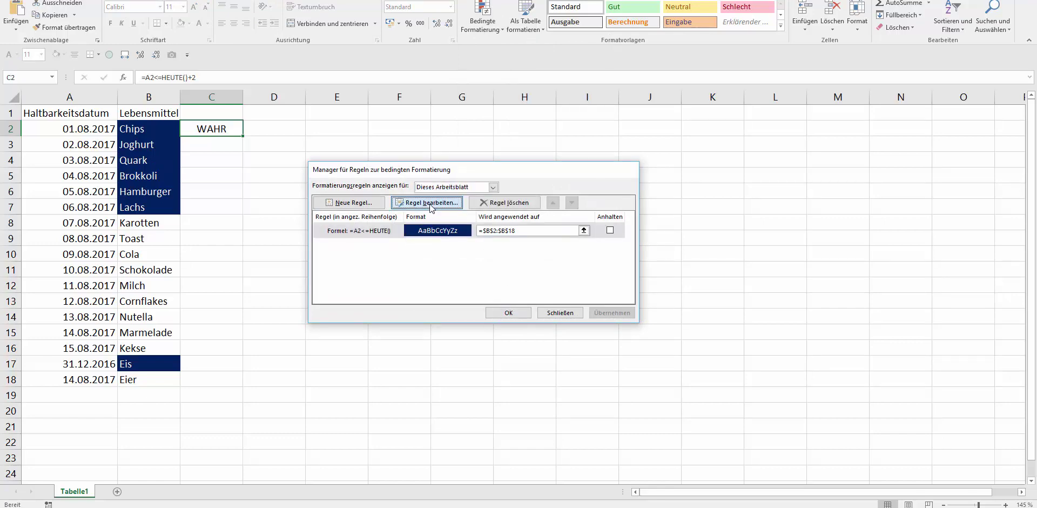
Change the column B rule formula to =A2<=HEUTE()+2 and apply it
{"action": "left_click", "coordinate": [428, 272]}
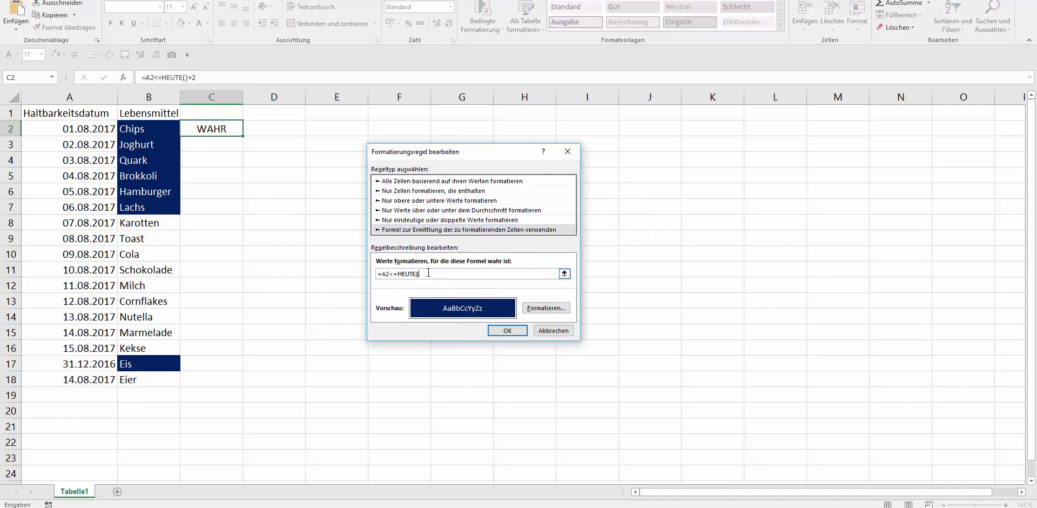
{"action": "type", "text": "+2"}
{"action": "left_click", "coordinate": [506, 332]}
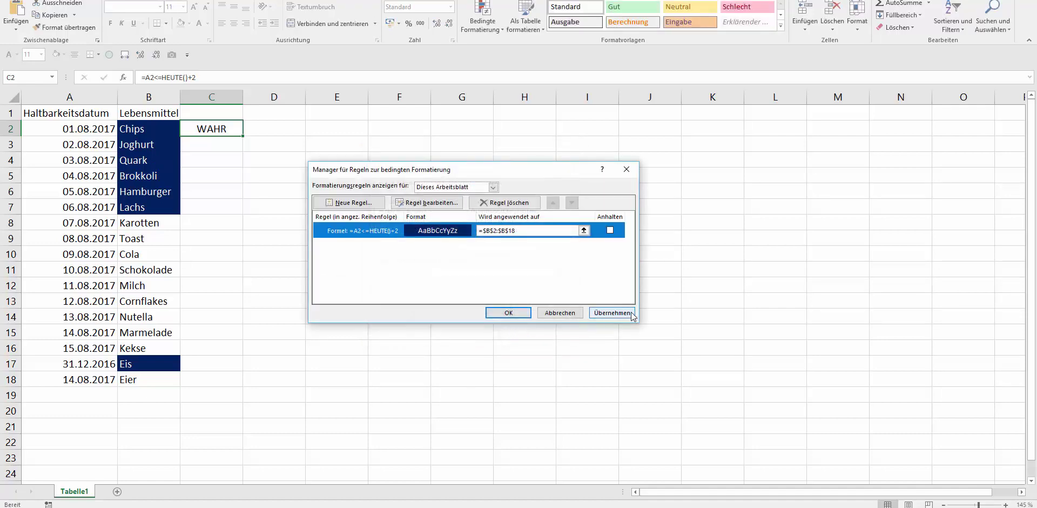
{"action": "left_click", "coordinate": [612, 312]}
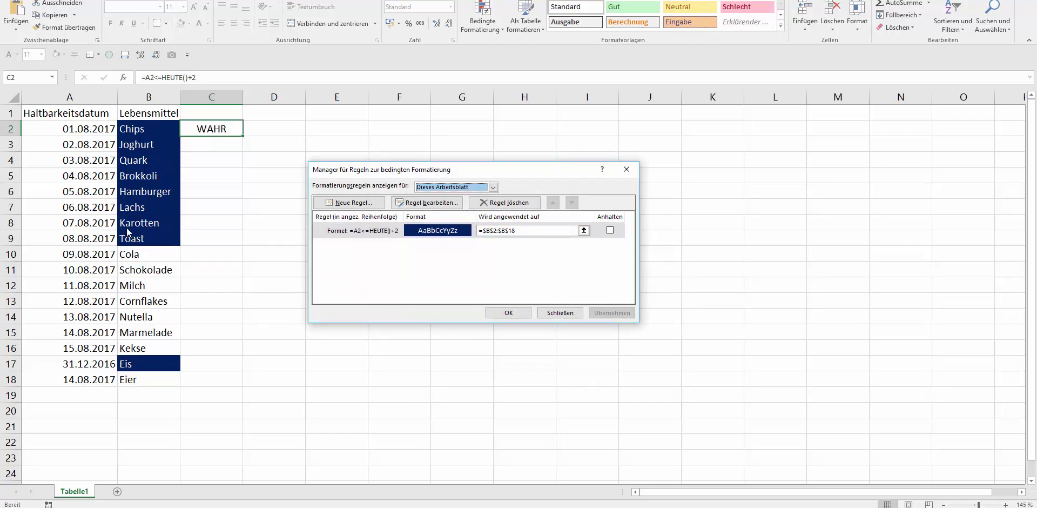
{"action": "left_click", "coordinate": [508, 313]}
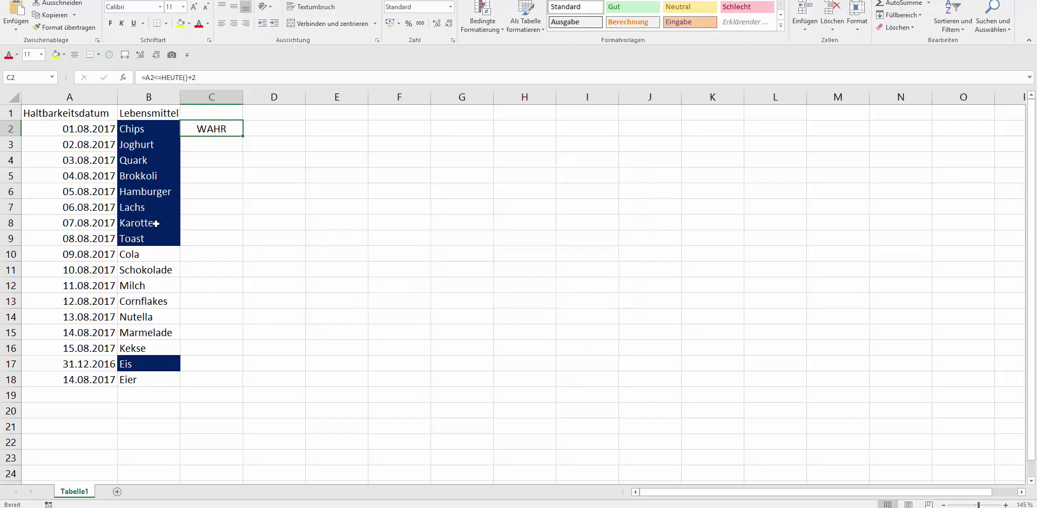